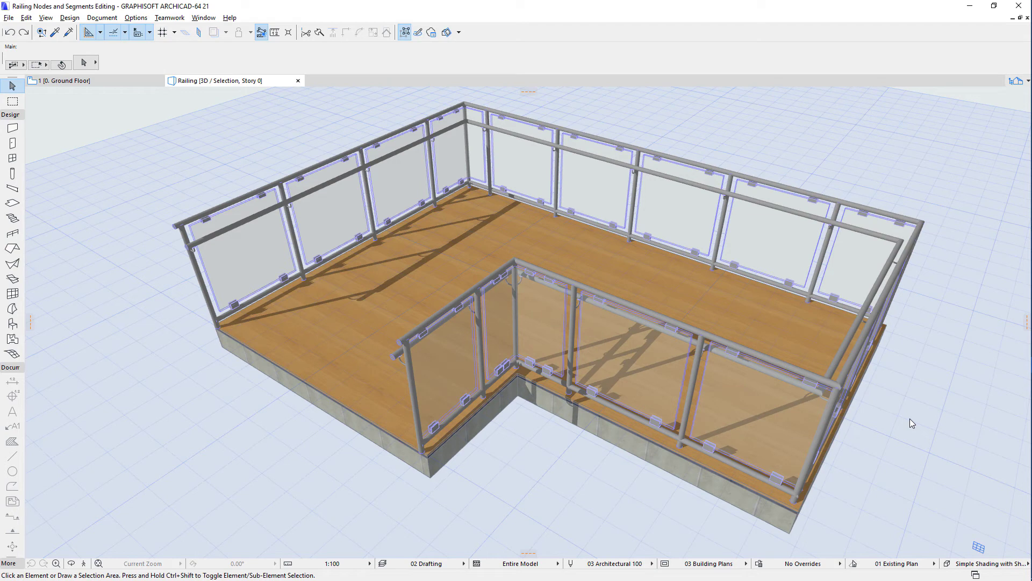
Leave the Railing 3D window and show the '1 [0. Ground Floor]' plan.
{"action": "left_click", "coordinate": [133, 82]}
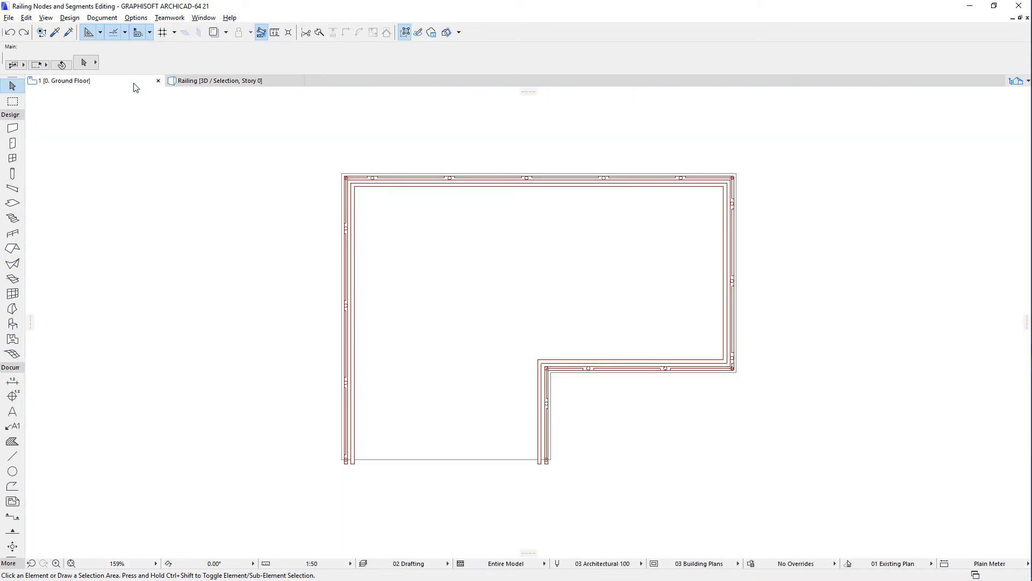
{"action": "left_click", "coordinate": [399, 184]}
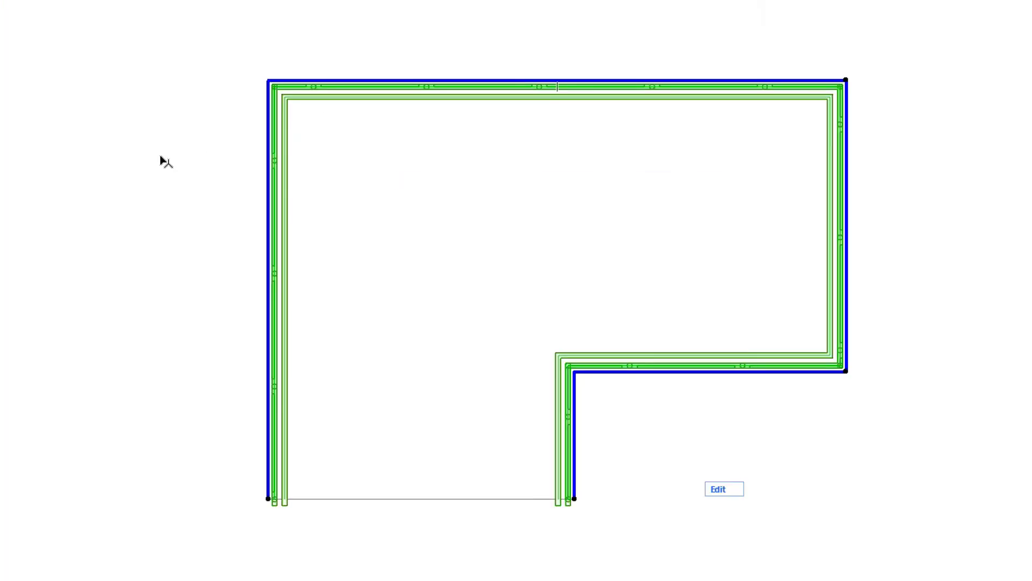
{"action": "left_click", "coordinate": [269, 81]}
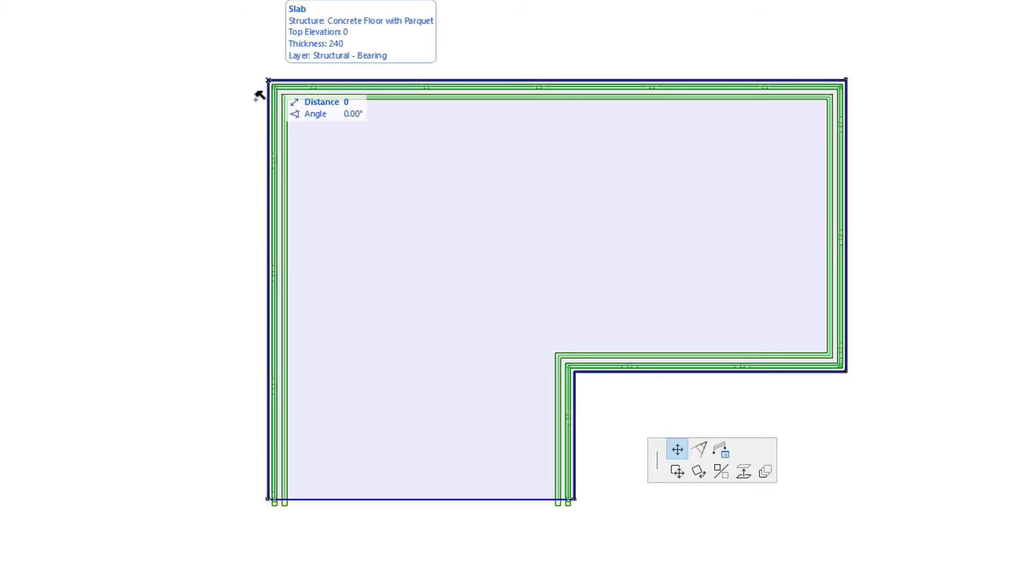
{"action": "key", "text": "Escape"}
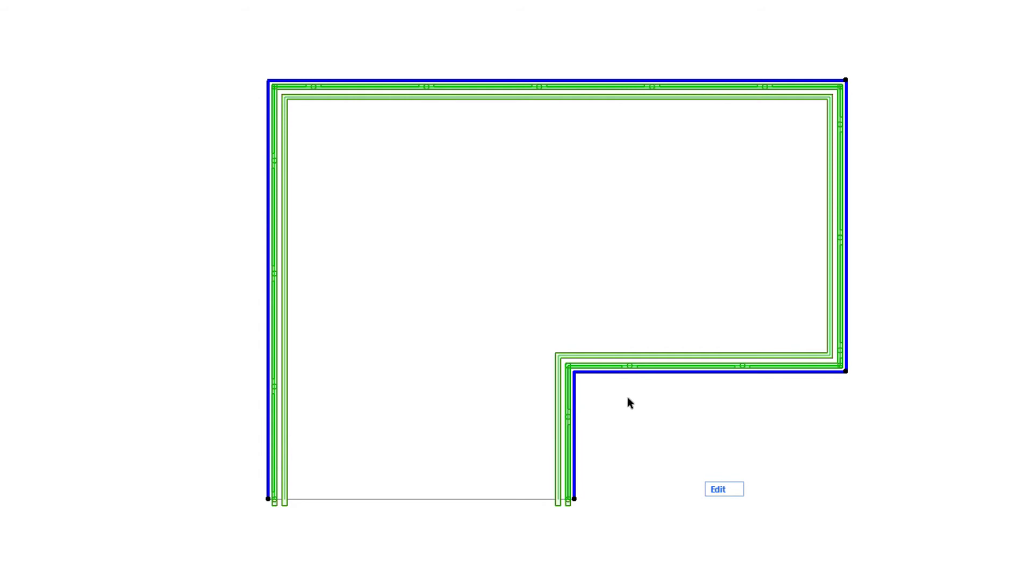
{"action": "left_click", "coordinate": [613, 374]}
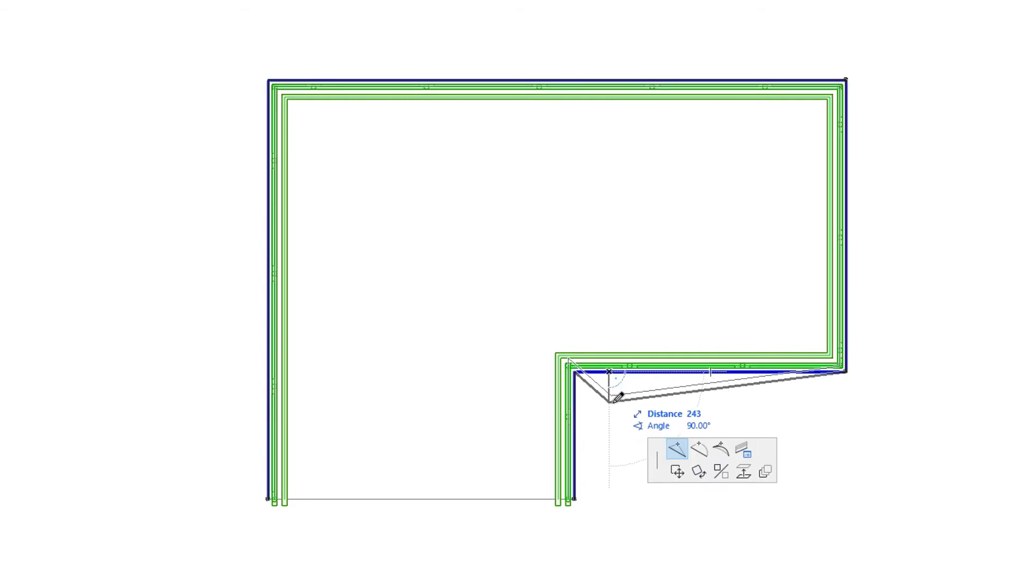
{"action": "key", "text": "Escape"}
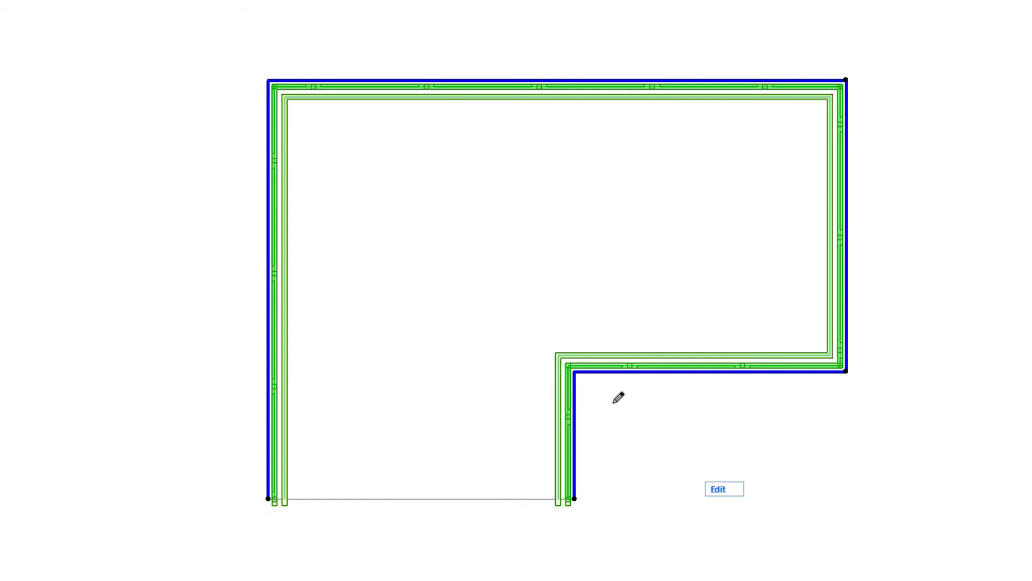
{"action": "left_click", "coordinate": [269, 498]}
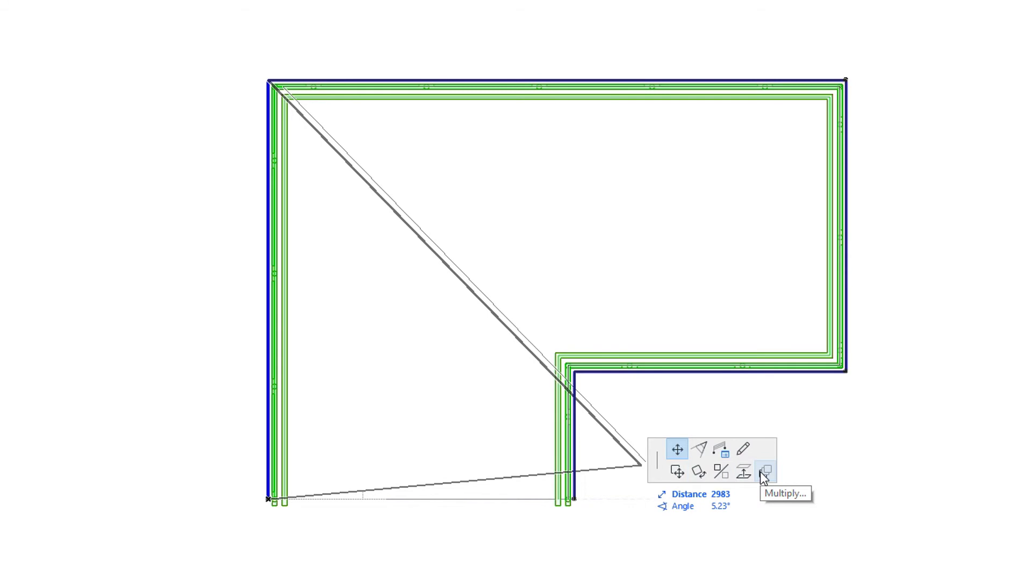
{"action": "key", "text": "Escape"}
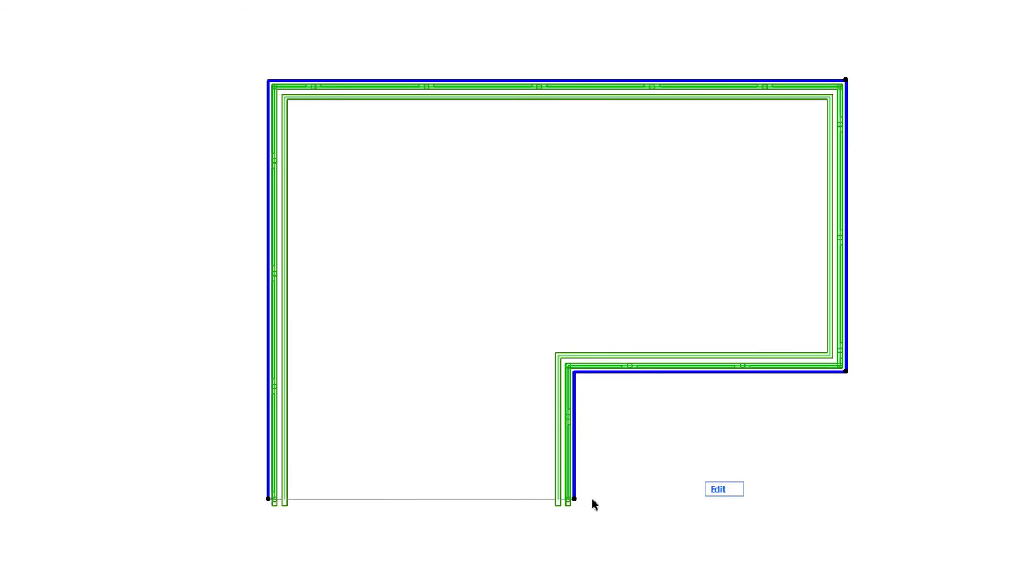
{"action": "left_click", "coordinate": [574, 499]}
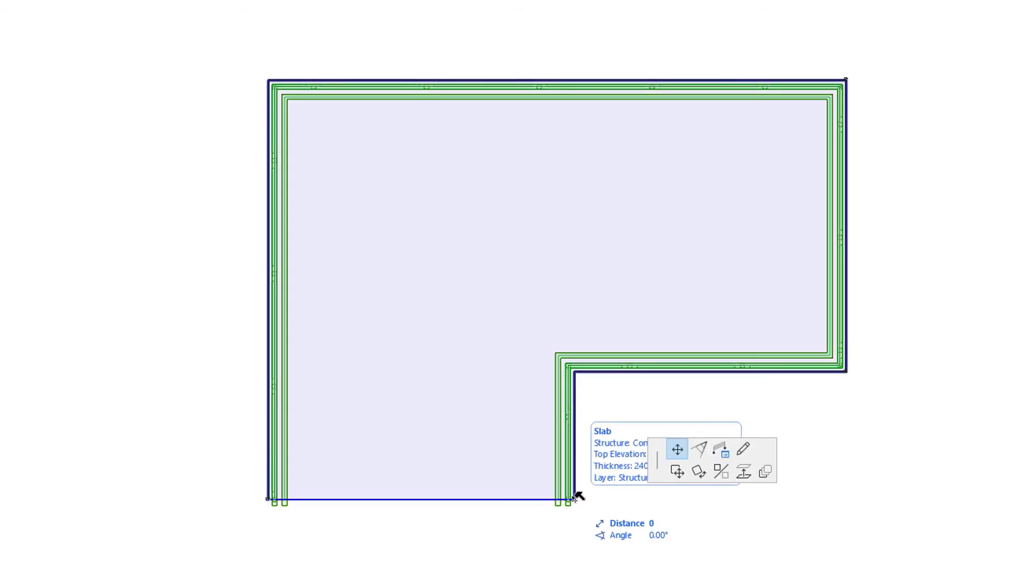
{"action": "key", "text": "Escape"}
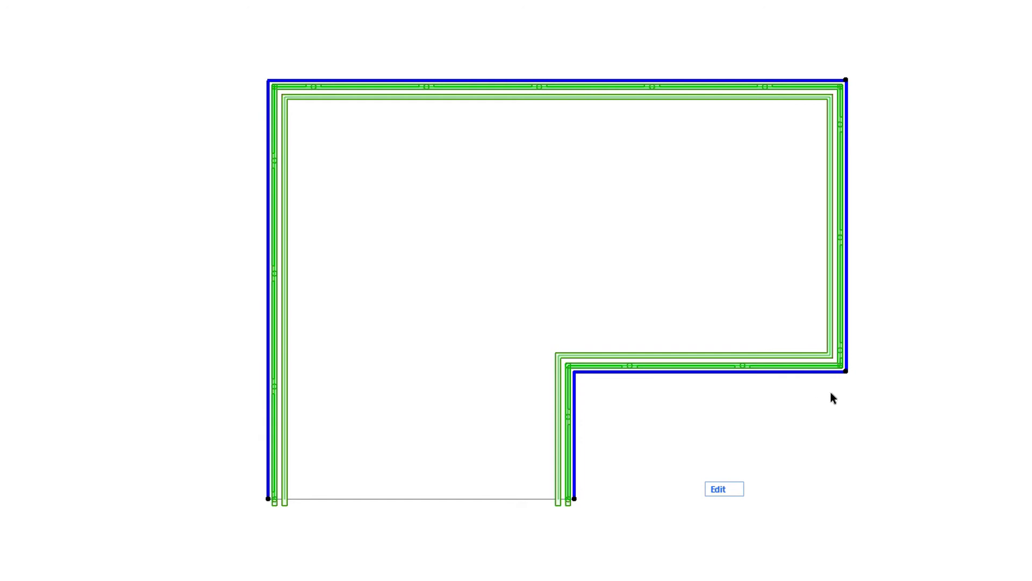
{"action": "left_click", "coordinate": [575, 373]}
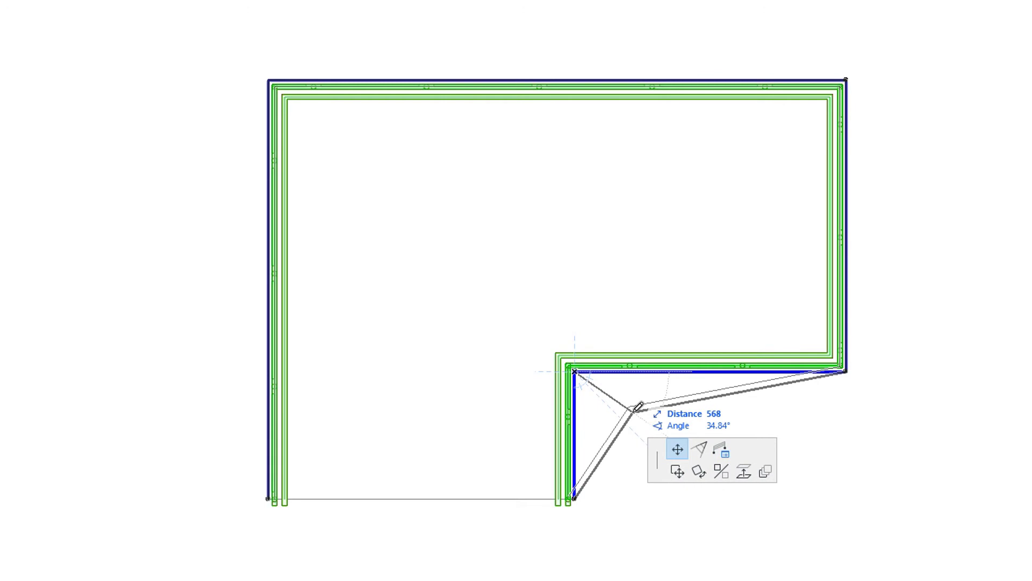
{"action": "key", "text": "Escape"}
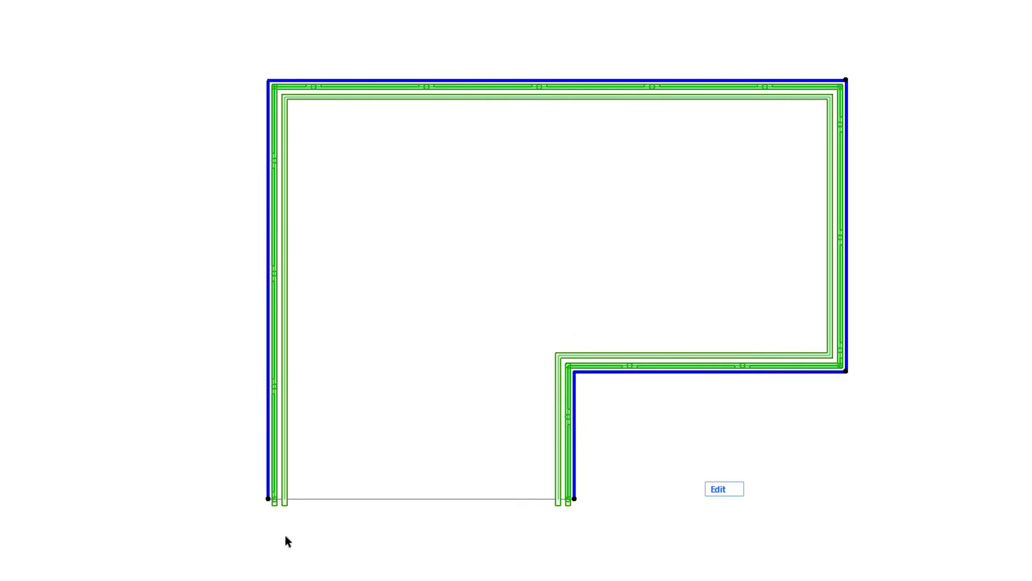
{"action": "left_click", "coordinate": [268, 499]}
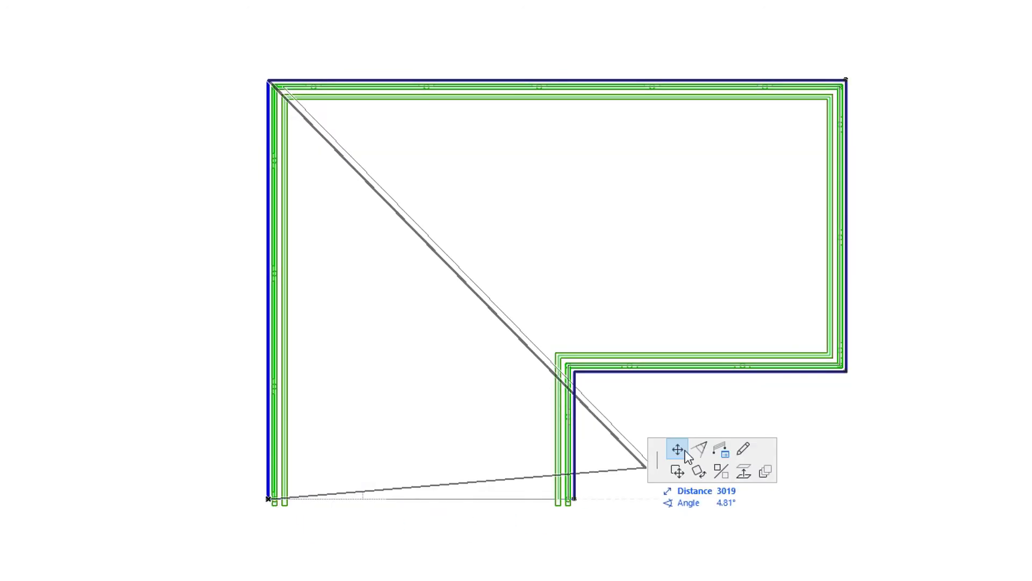
{"action": "left_click", "coordinate": [685, 450]}
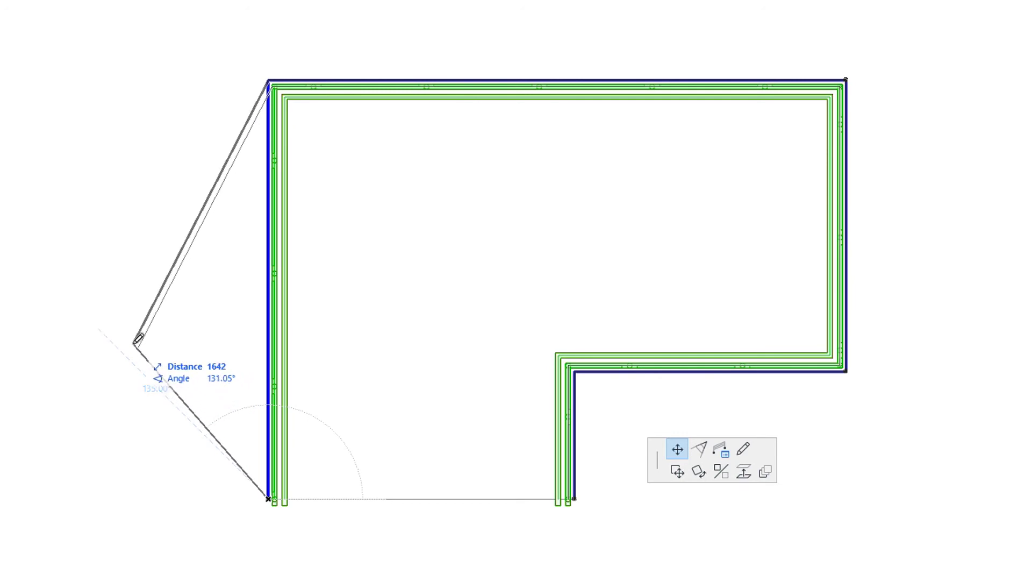
{"action": "left_click", "coordinate": [136, 340]}
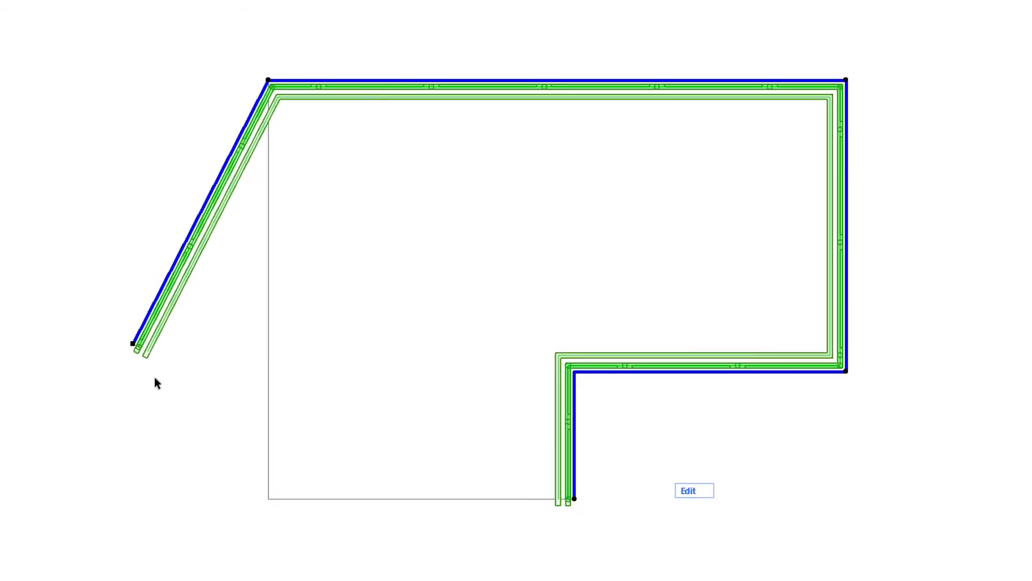
{"action": "key", "text": "ctrl+z"}
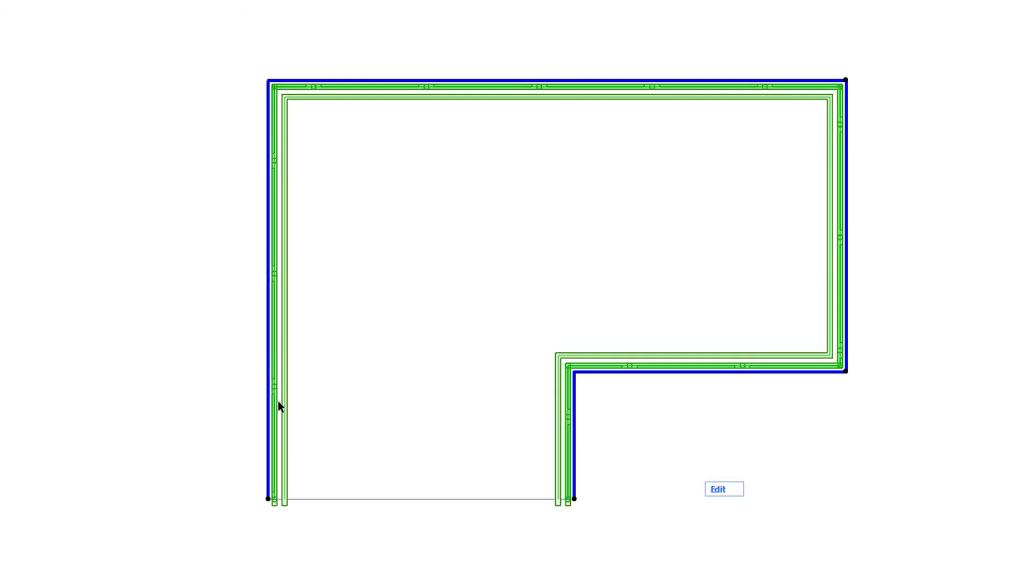
Move the railing's bottom-left node so its left run turns diagonal.
{"action": "left_click", "coordinate": [269, 498]}
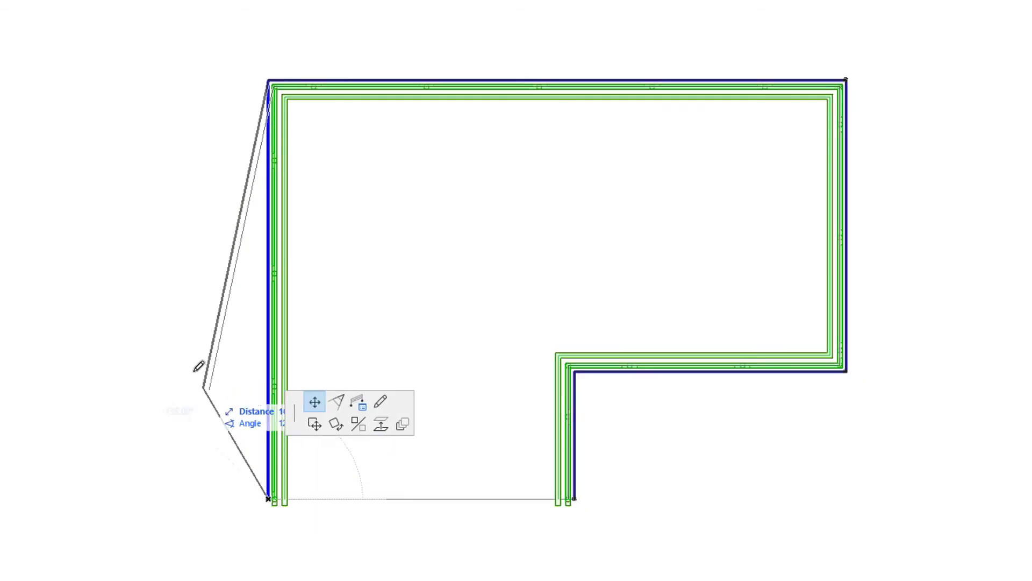
{"action": "left_click", "coordinate": [139, 280]}
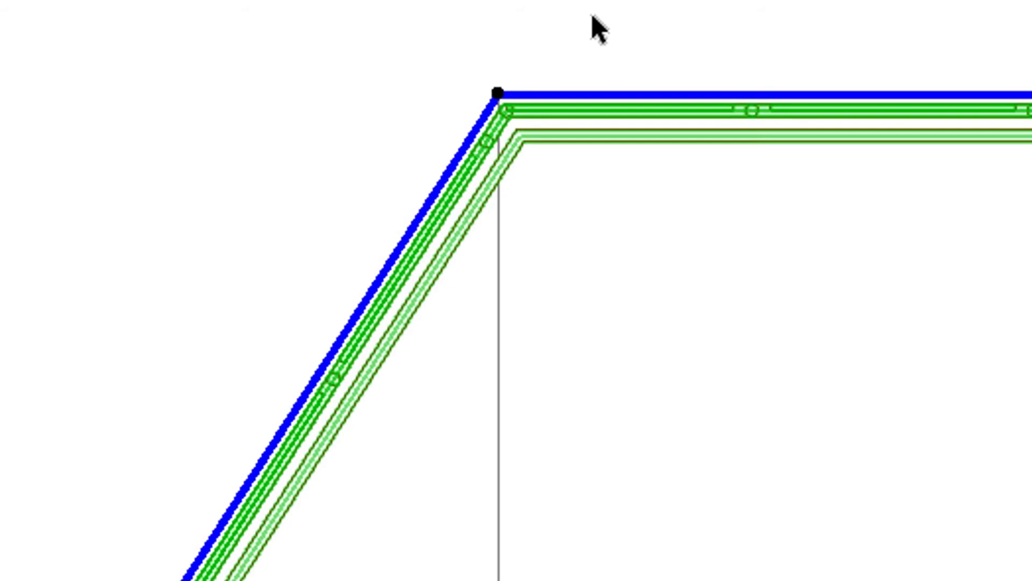
{"action": "key", "text": "Escape"}
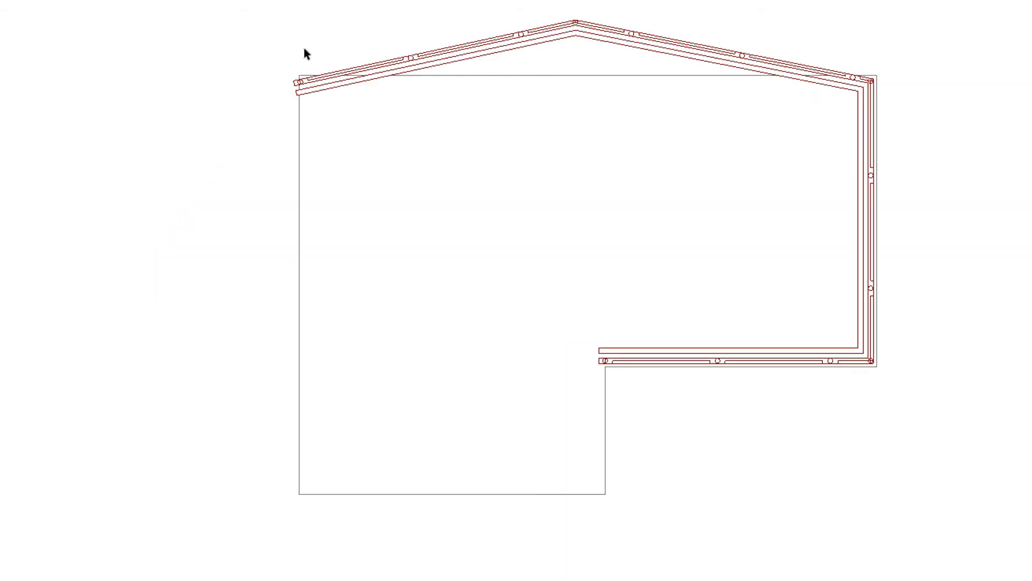
Move the gabled railing's top-left corner down-left, merging the top into one straight run.
{"action": "left_click", "coordinate": [399, 59]}
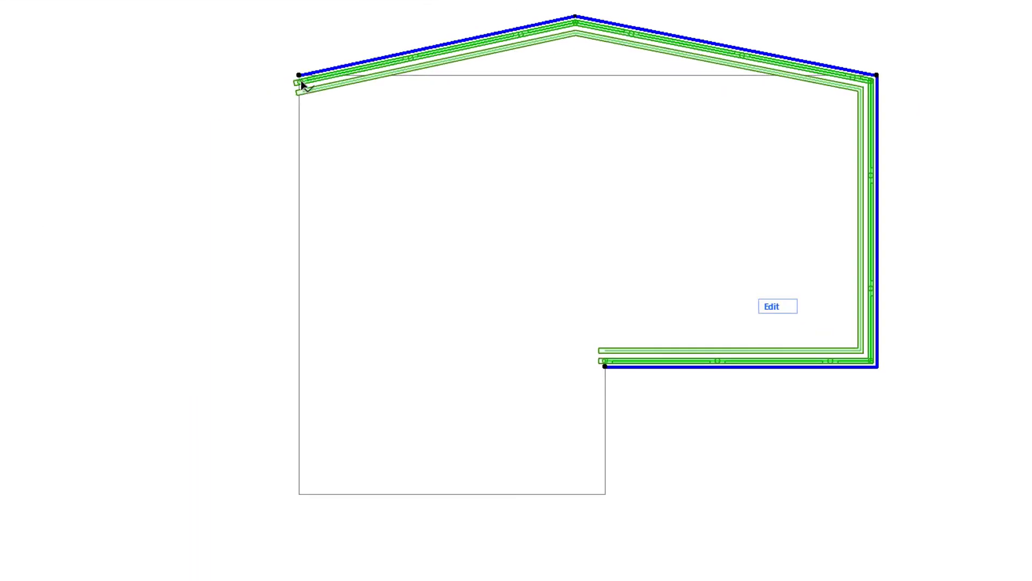
{"action": "left_click", "coordinate": [299, 77]}
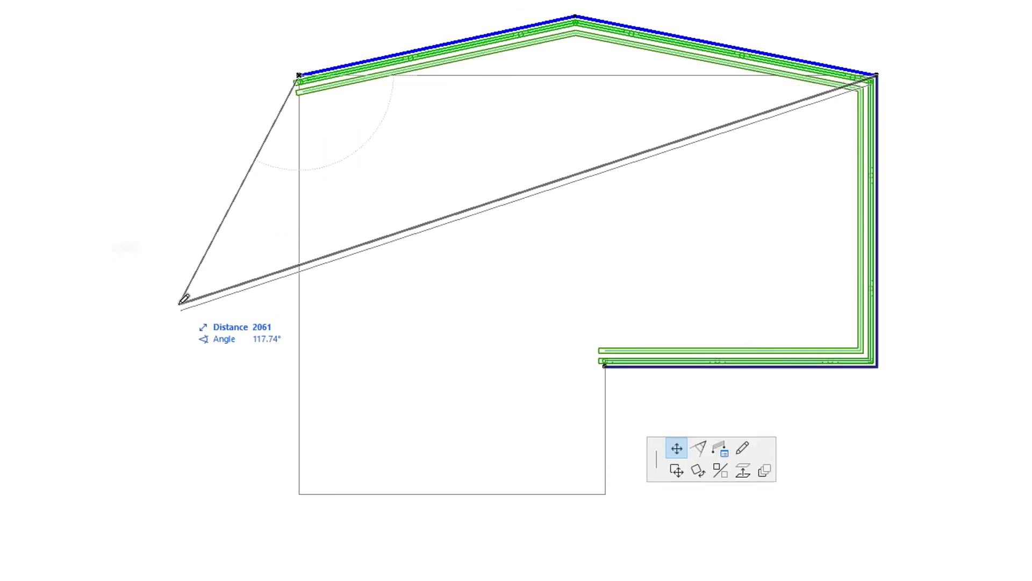
{"action": "left_click", "coordinate": [181, 302]}
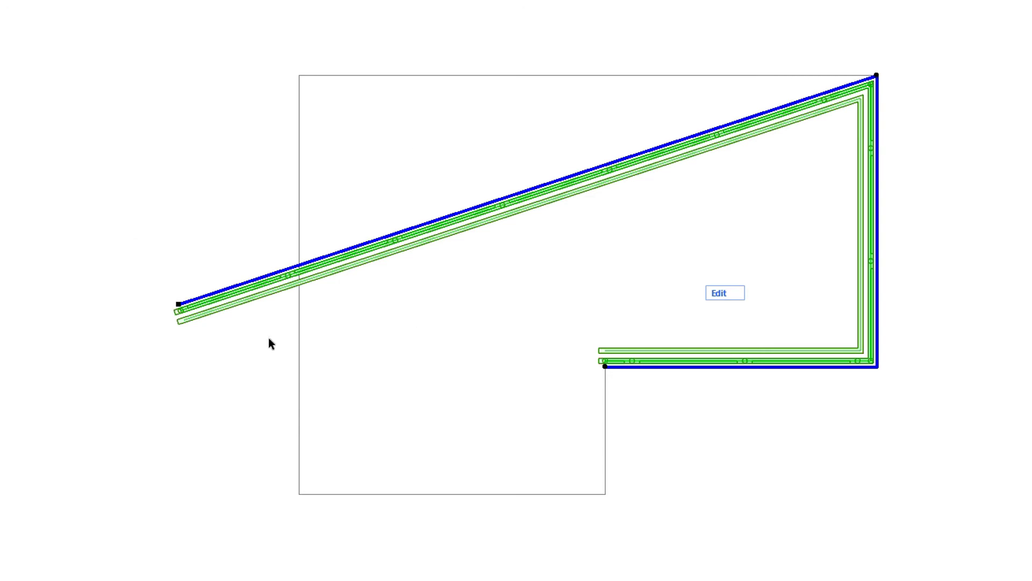
{"action": "key", "text": "Escape"}
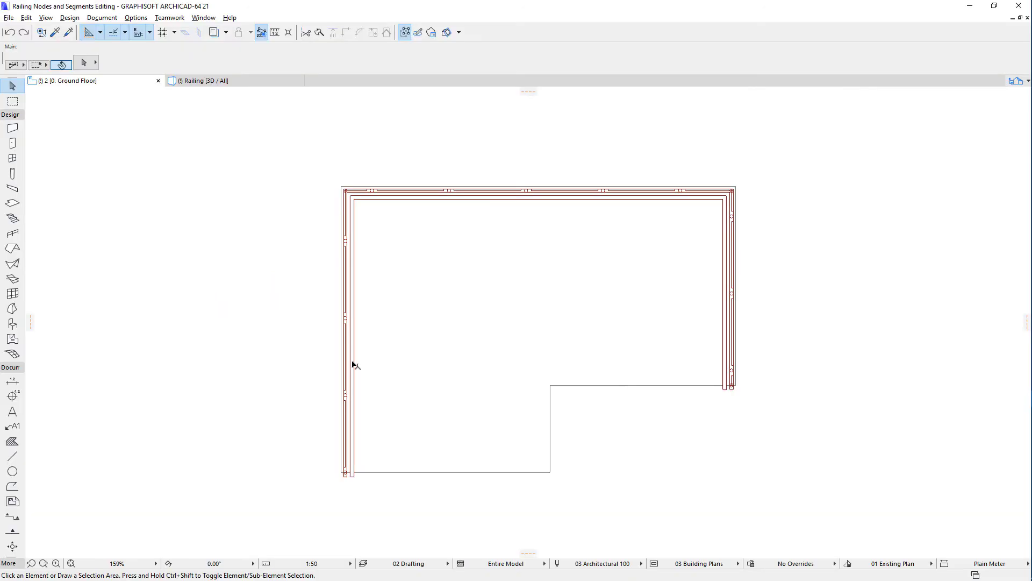
Drag the open railing's end node to the inner L corner, then onto the slab's top-right corner.
{"action": "left_click", "coordinate": [354, 365]}
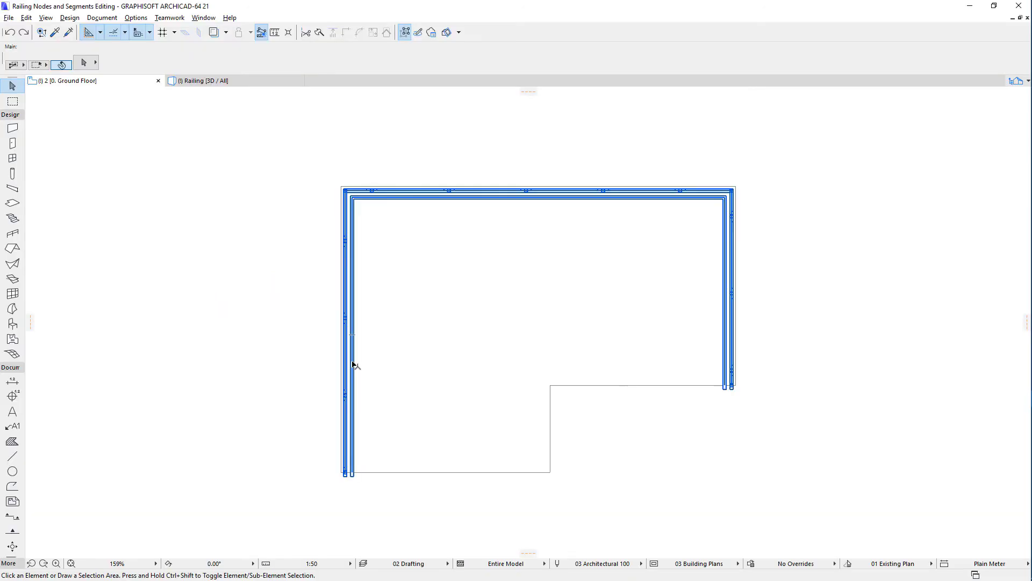
{"action": "left_click", "coordinate": [353, 366]}
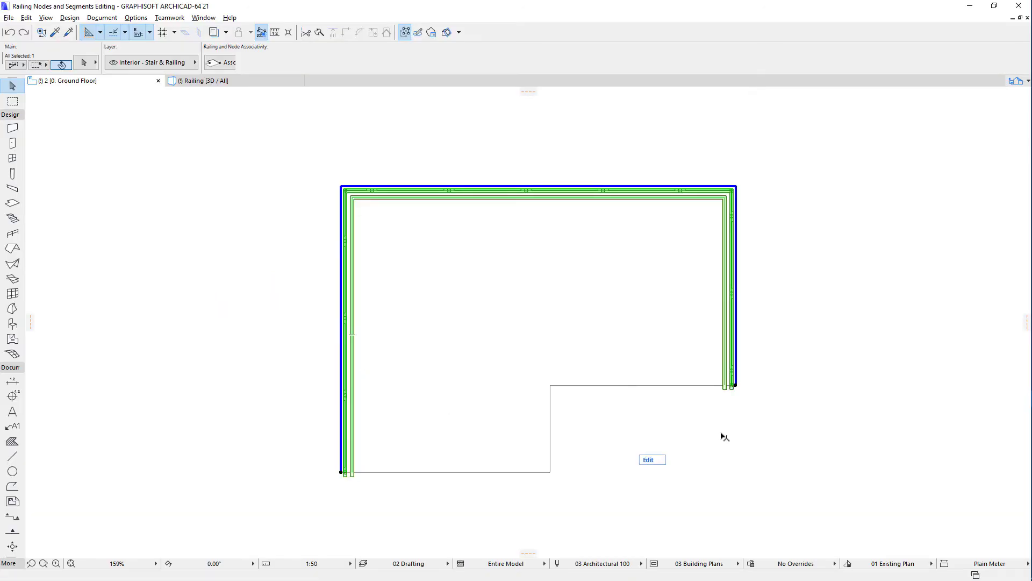
{"action": "left_click", "coordinate": [736, 386]}
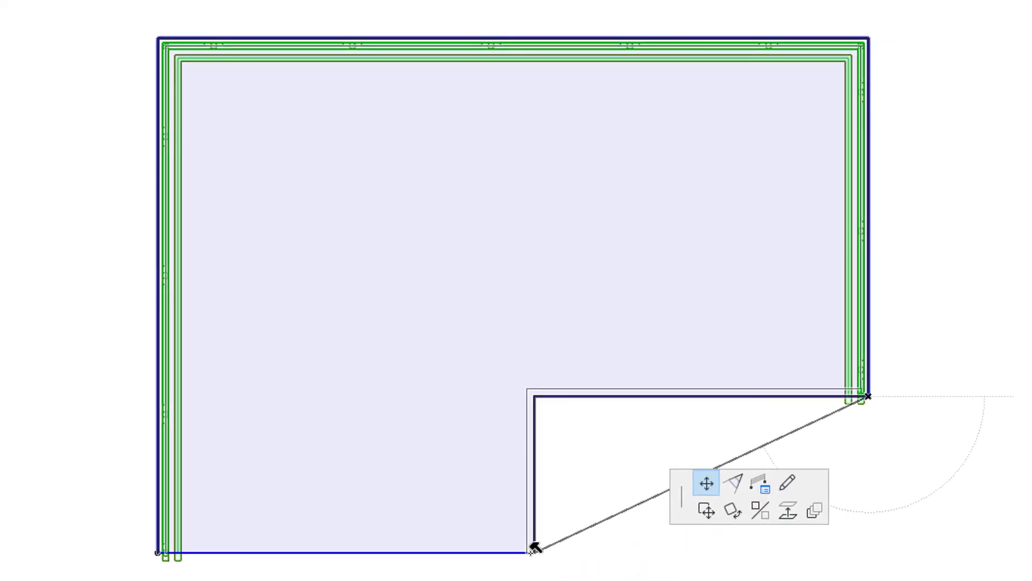
{"action": "left_click", "coordinate": [534, 549]}
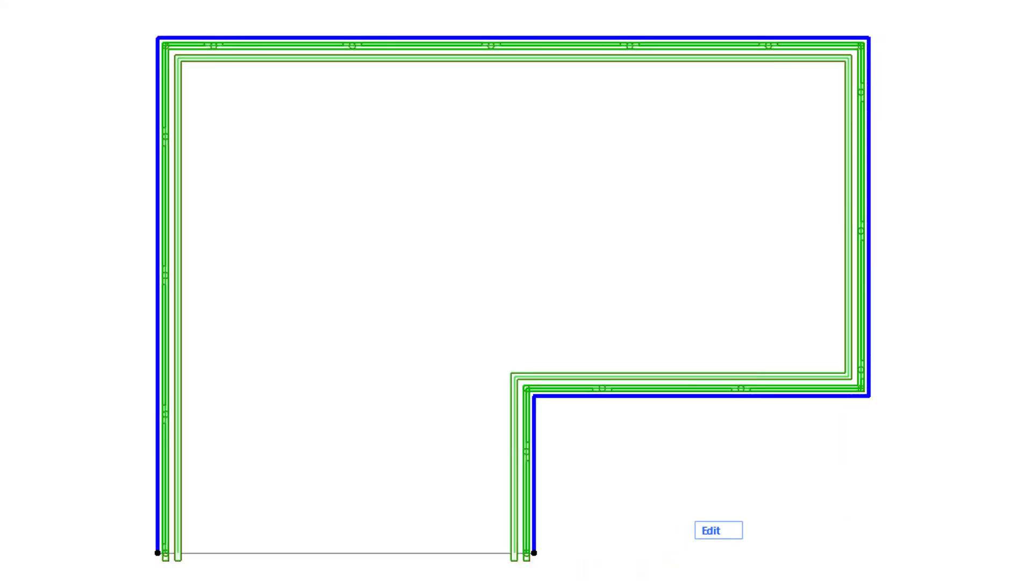
{"action": "left_click", "coordinate": [535, 553]}
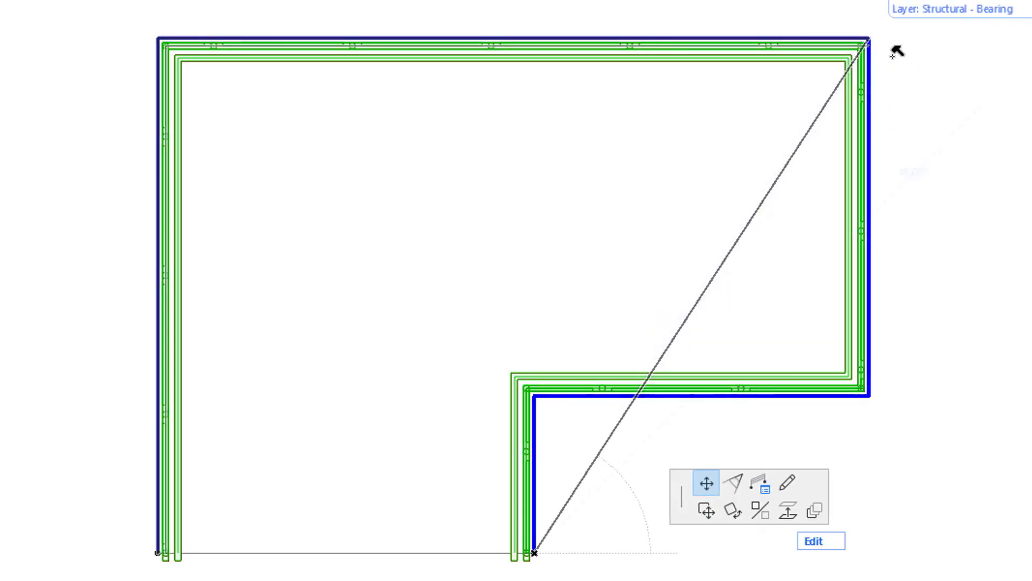
{"action": "left_click", "coordinate": [893, 51]}
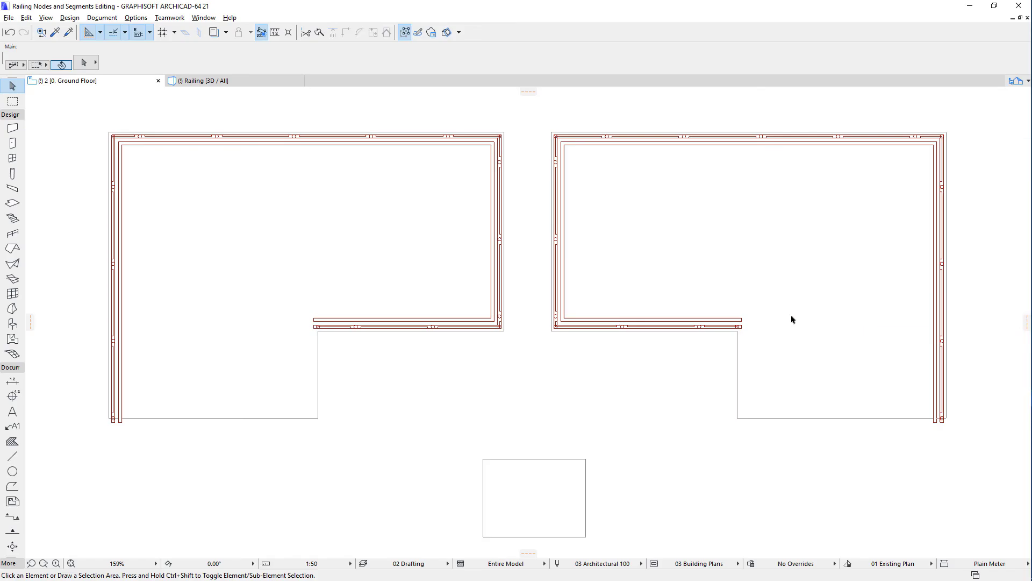
Select both railings and drop each inner corner node about 760 lower.
{"action": "left_click", "coordinate": [500, 299]}
{"action": "left_click", "coordinate": [500, 300]}
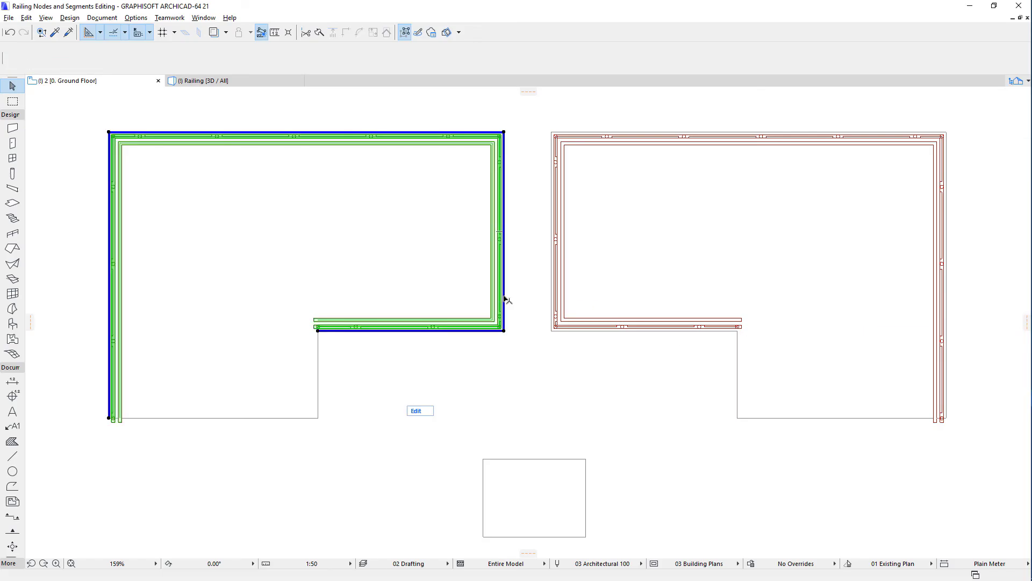
{"action": "left_click", "coordinate": [562, 296], "text": "shift"}
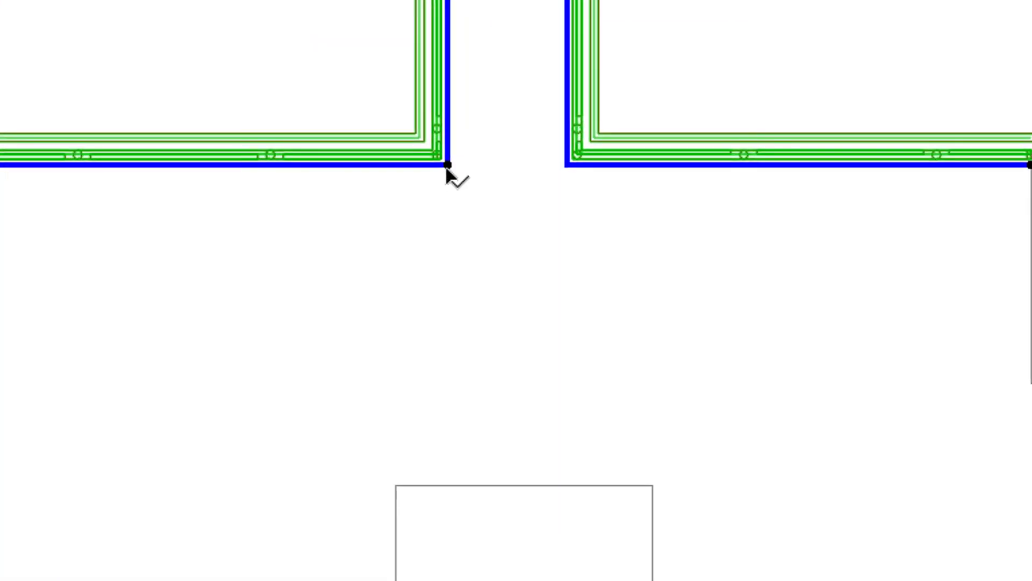
{"action": "left_click", "coordinate": [447, 164]}
{"action": "left_click", "coordinate": [452, 325]}
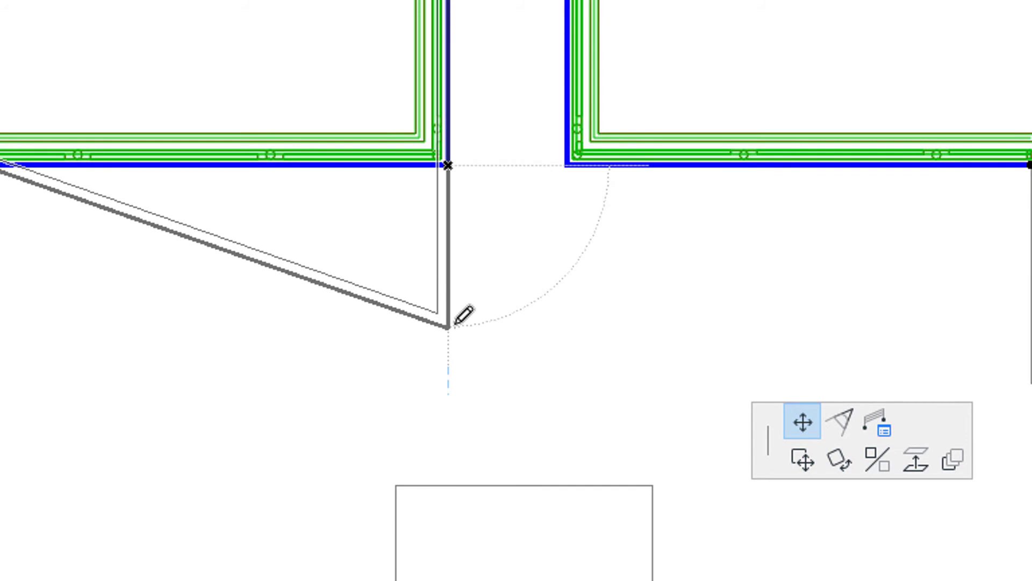
{"action": "left_click", "coordinate": [567, 165]}
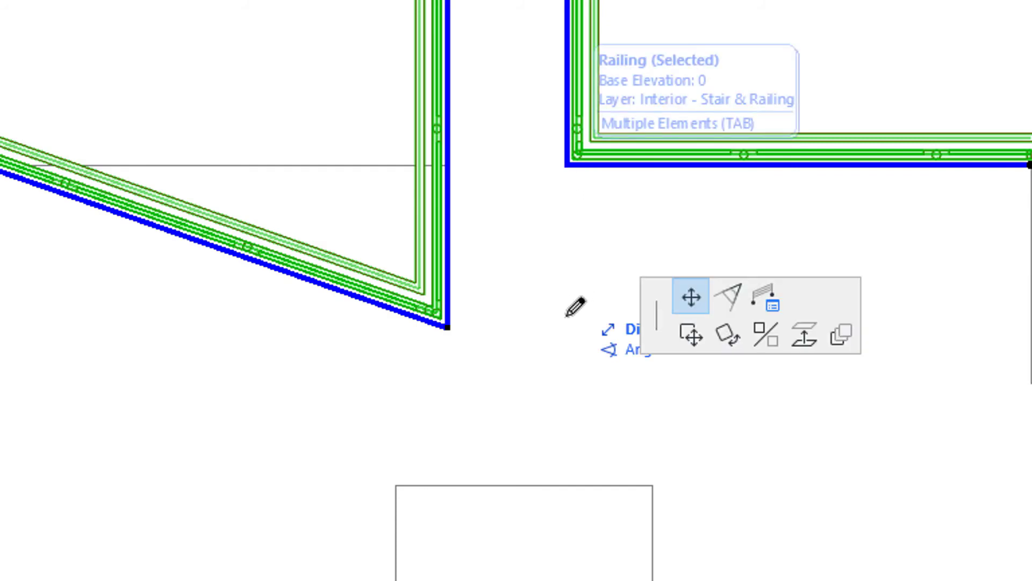
{"action": "left_click", "coordinate": [569, 326]}
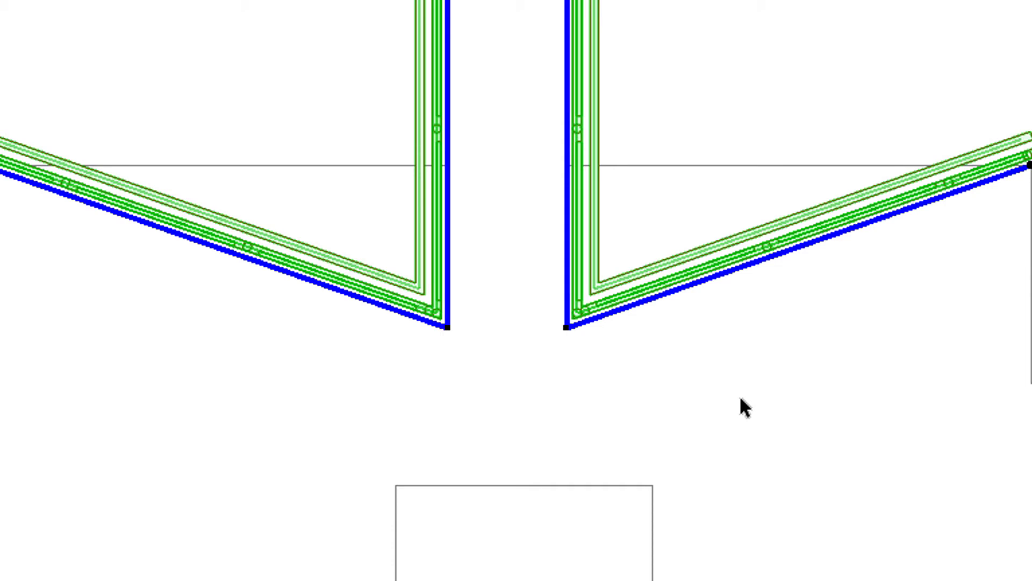
Snap both railings' lower corner nodes onto the small slab's two top corners.
{"action": "left_click", "coordinate": [447, 327]}
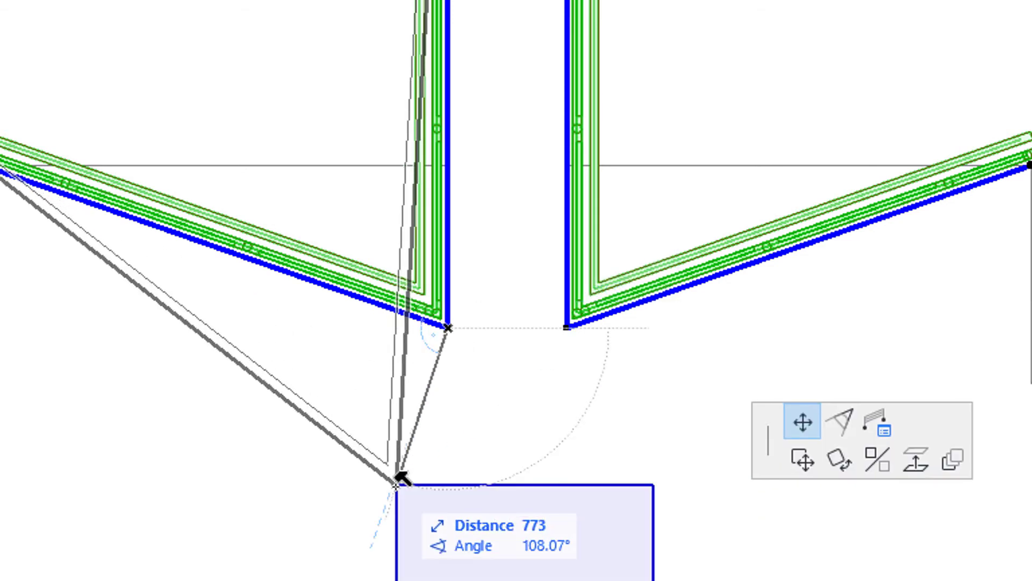
{"action": "left_click", "coordinate": [396, 483]}
{"action": "left_click", "coordinate": [567, 327]}
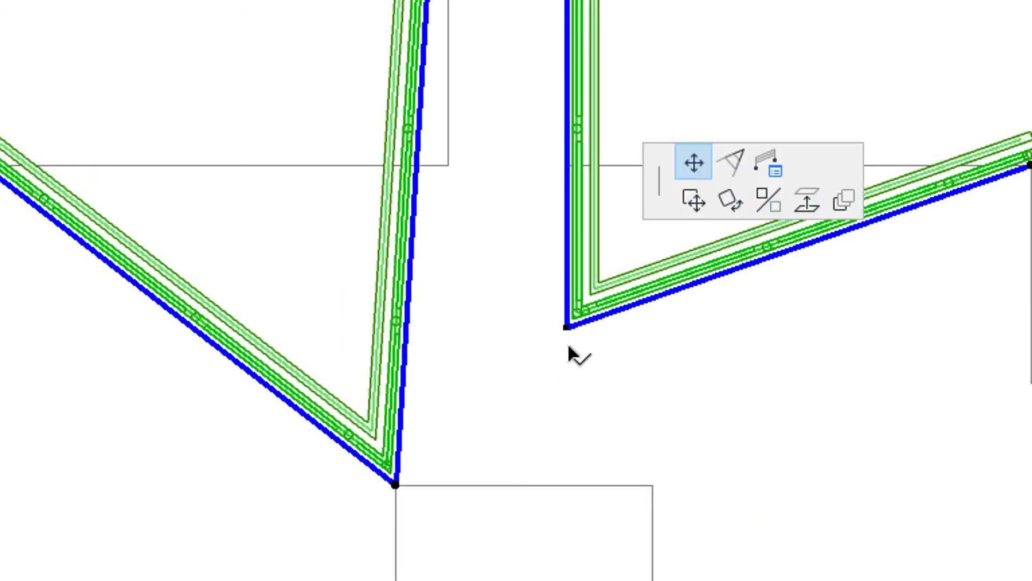
{"action": "left_click", "coordinate": [651, 481]}
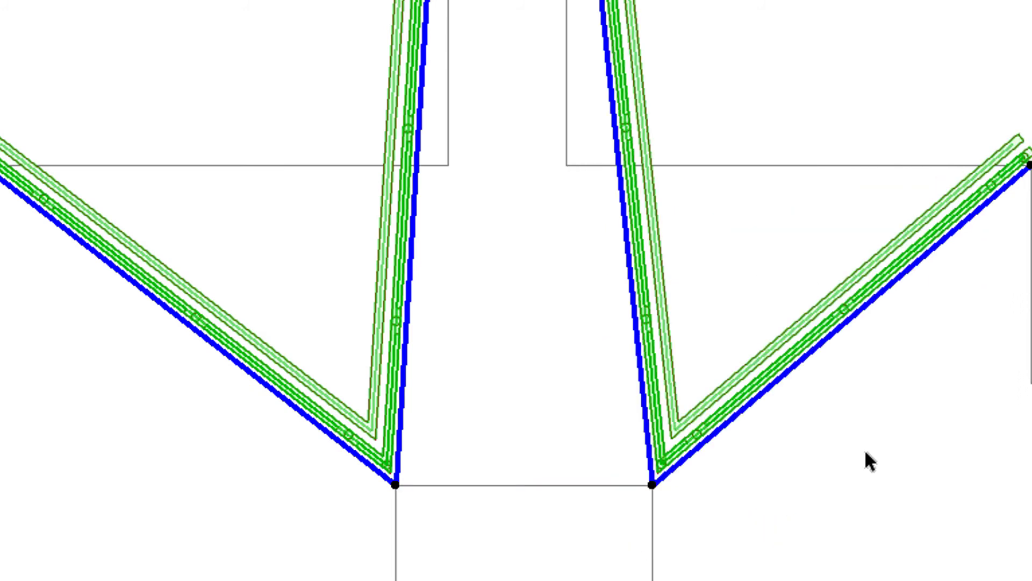
{"action": "left_click", "coordinate": [865, 449]}
{"action": "left_click", "coordinate": [318, 203]}
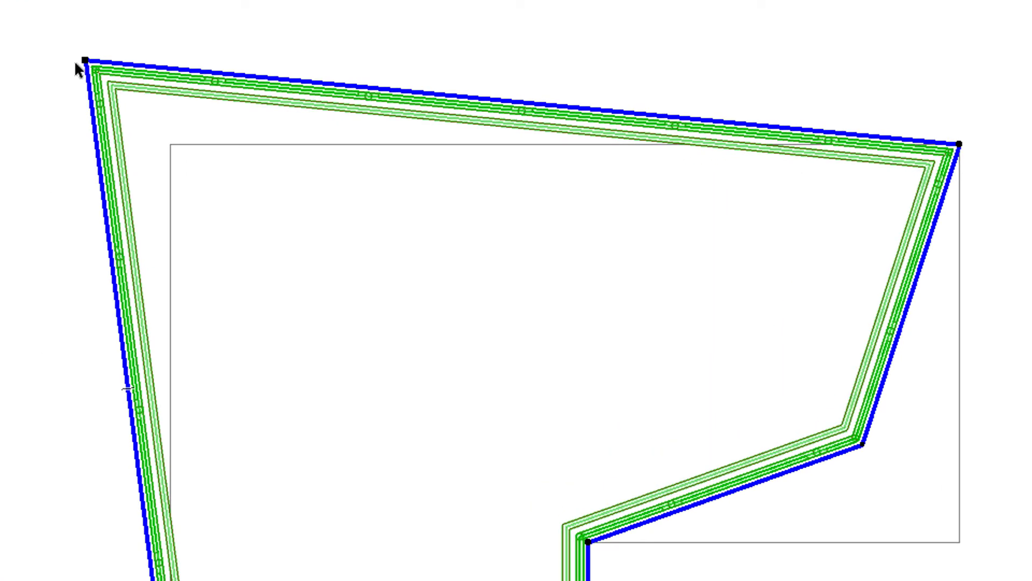
Drag the railing's top-left node back onto the slab's top-left corner.
{"action": "left_click", "coordinate": [84, 63]}
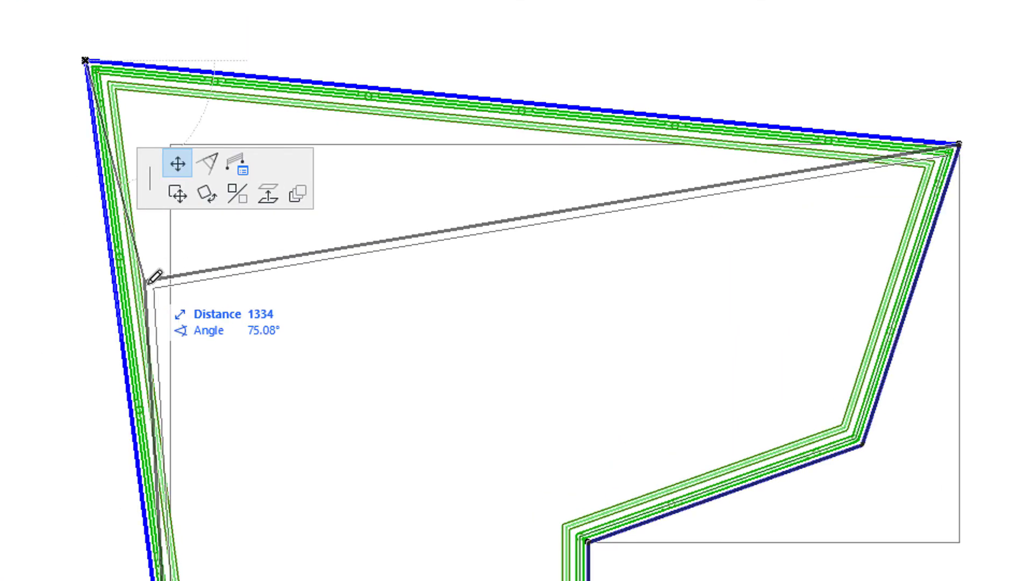
{"action": "left_click", "coordinate": [170, 296]}
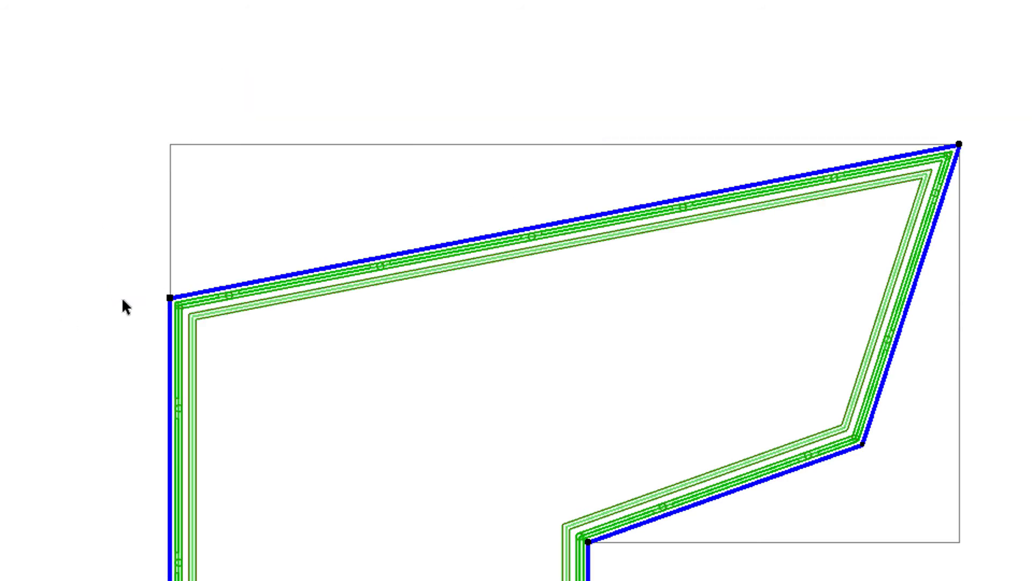
{"action": "left_click", "coordinate": [170, 298]}
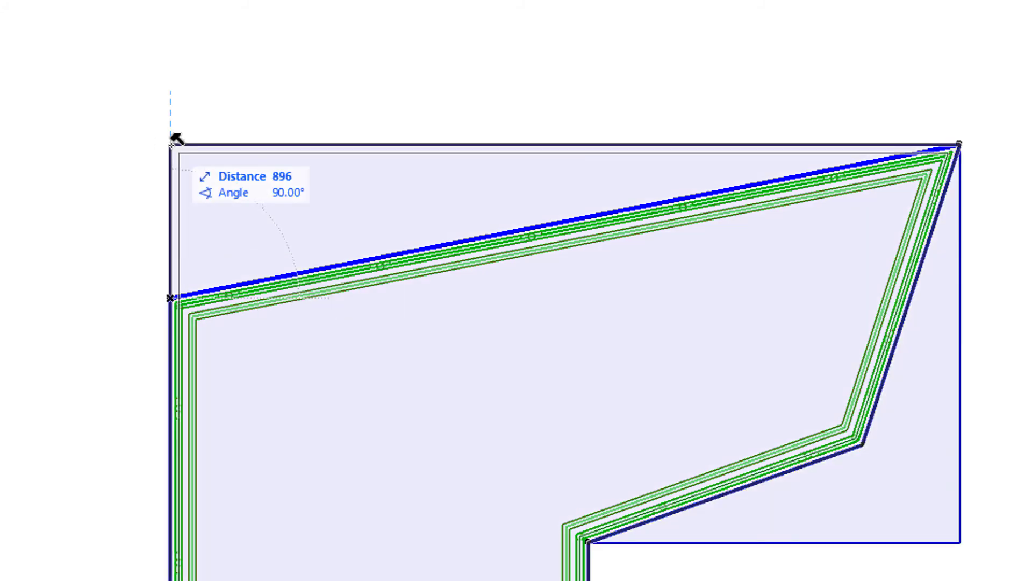
{"action": "left_click", "coordinate": [170, 144]}
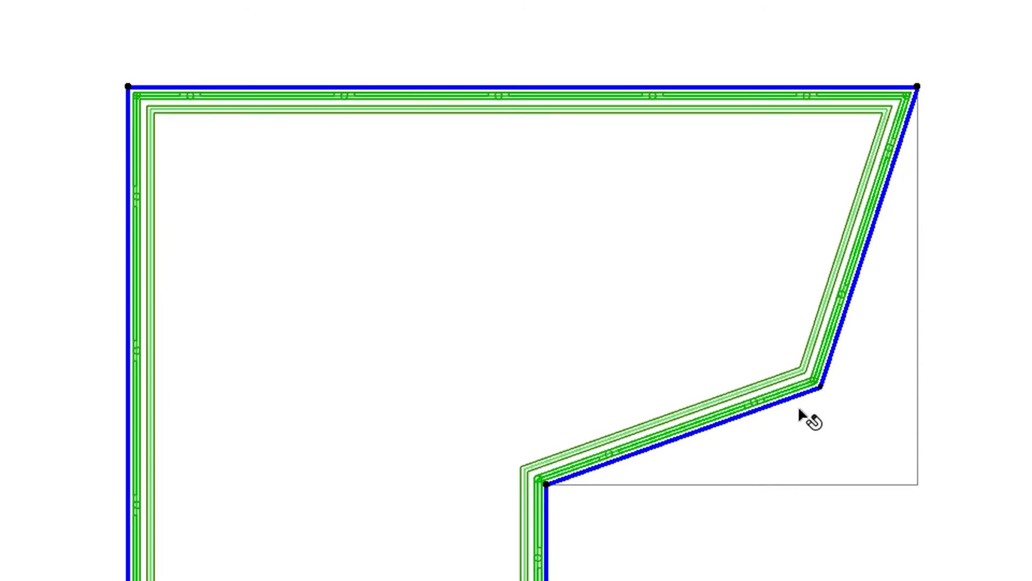
Snap the railing's inner corner node back onto the slab's notch corner.
{"action": "left_click", "coordinate": [861, 444]}
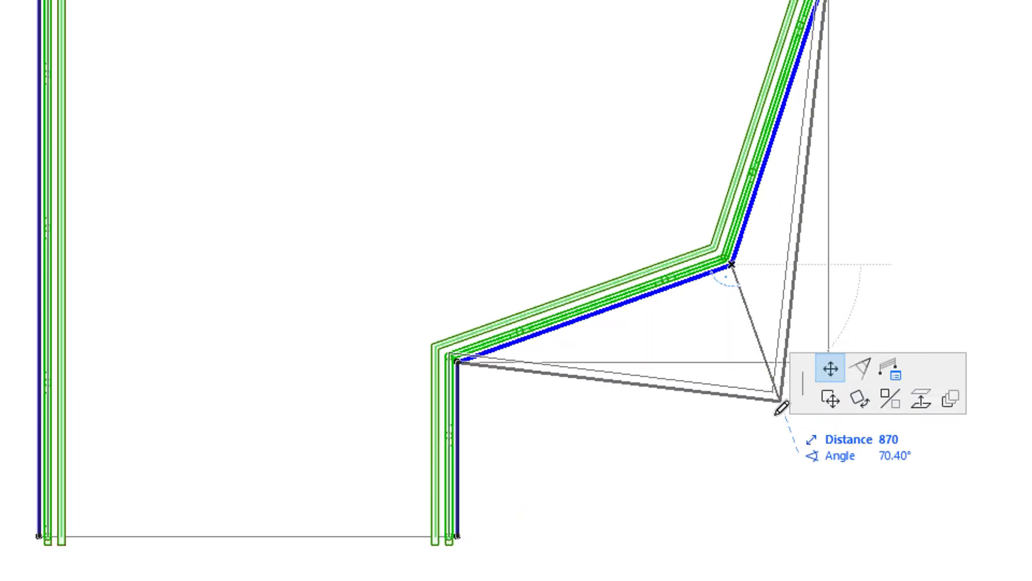
{"action": "left_click", "coordinate": [876, 440]}
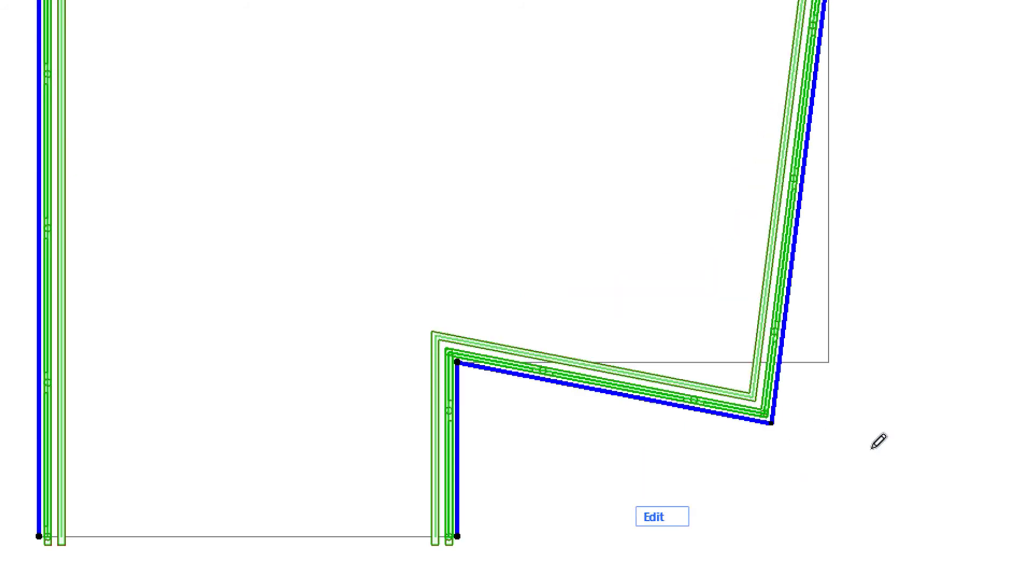
{"action": "left_click", "coordinate": [770, 424]}
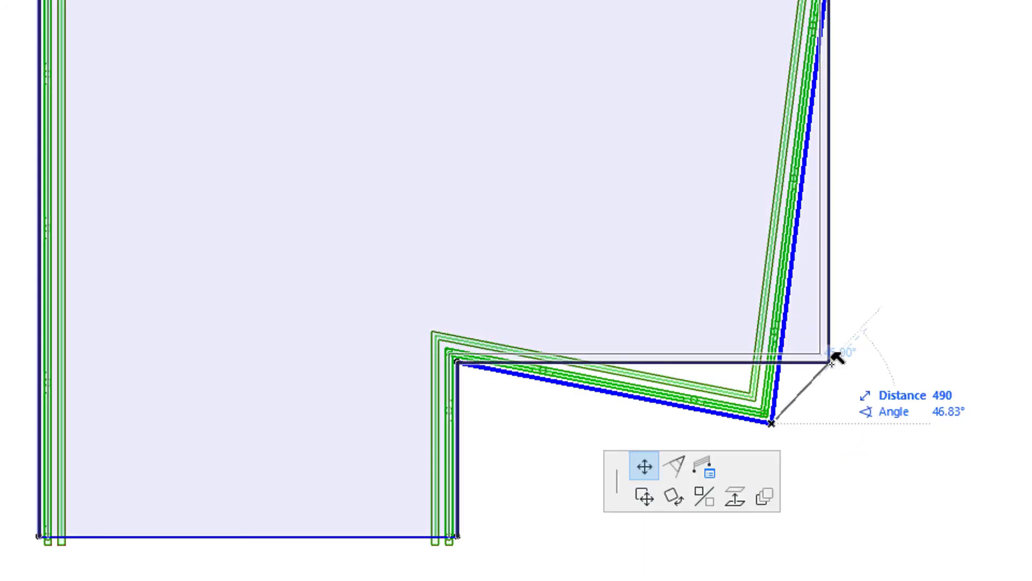
{"action": "left_click", "coordinate": [831, 361]}
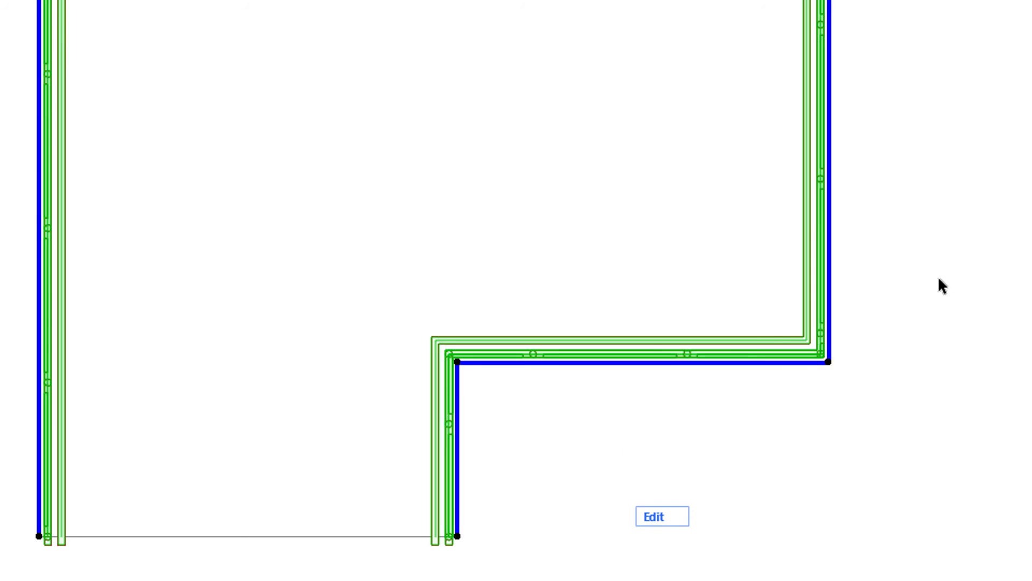
Drag the railing's top-right corner up and inward so the top edge peaks.
{"action": "key", "text": "Escape"}
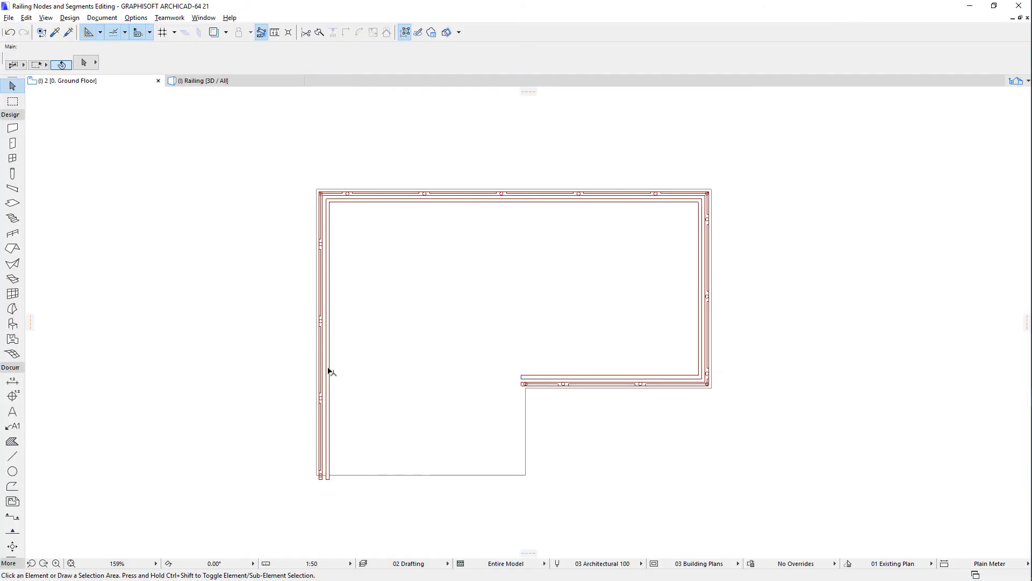
{"action": "left_click", "coordinate": [329, 371]}
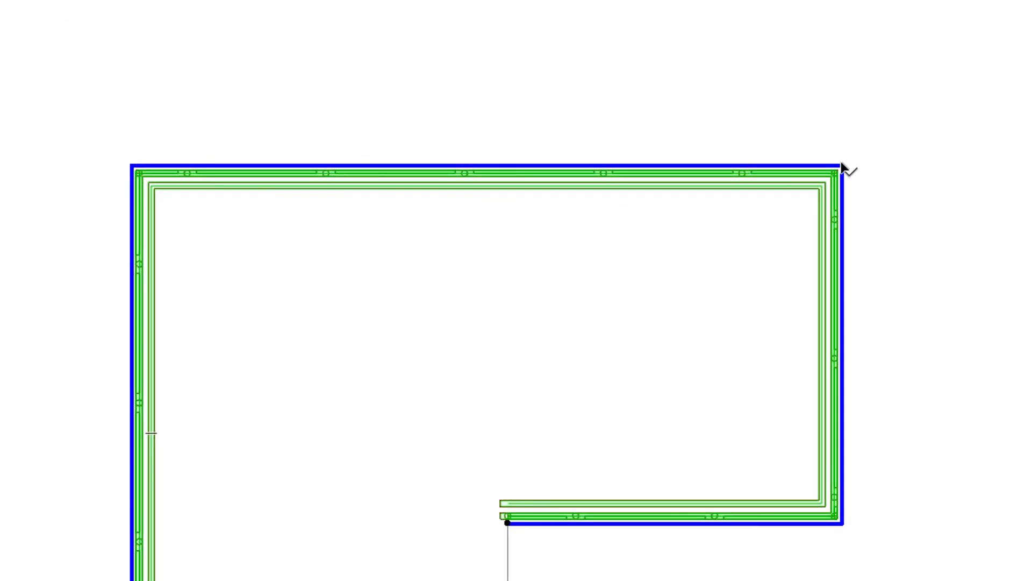
{"action": "left_click", "coordinate": [842, 167]}
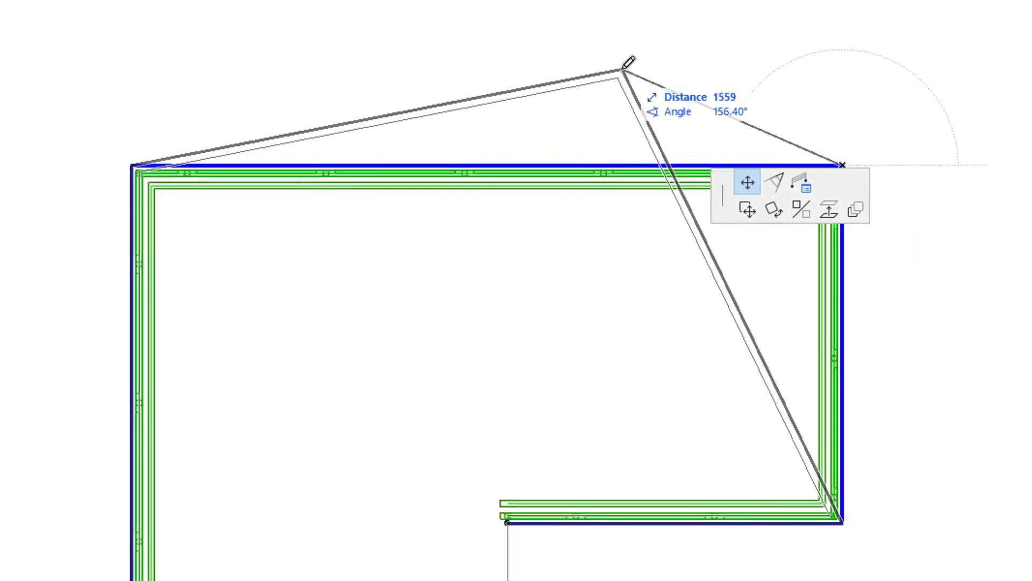
{"action": "key", "text": "Escape"}
{"action": "left_click", "coordinate": [622, 69]}
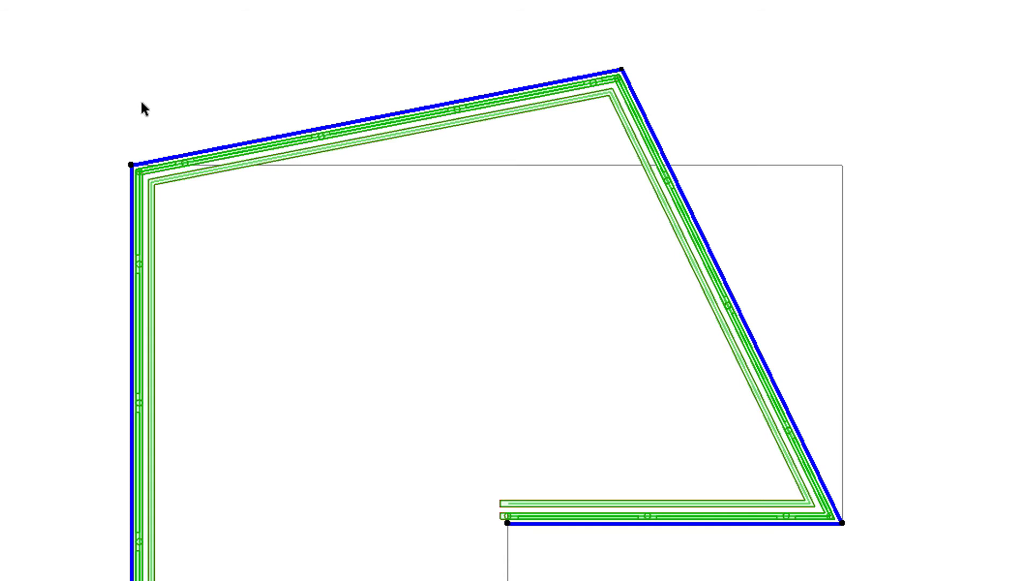
Undo the peak, then apply a 1000 radius fillet to the top-left corner and undo it.
{"action": "key", "text": "ctrl+z"}
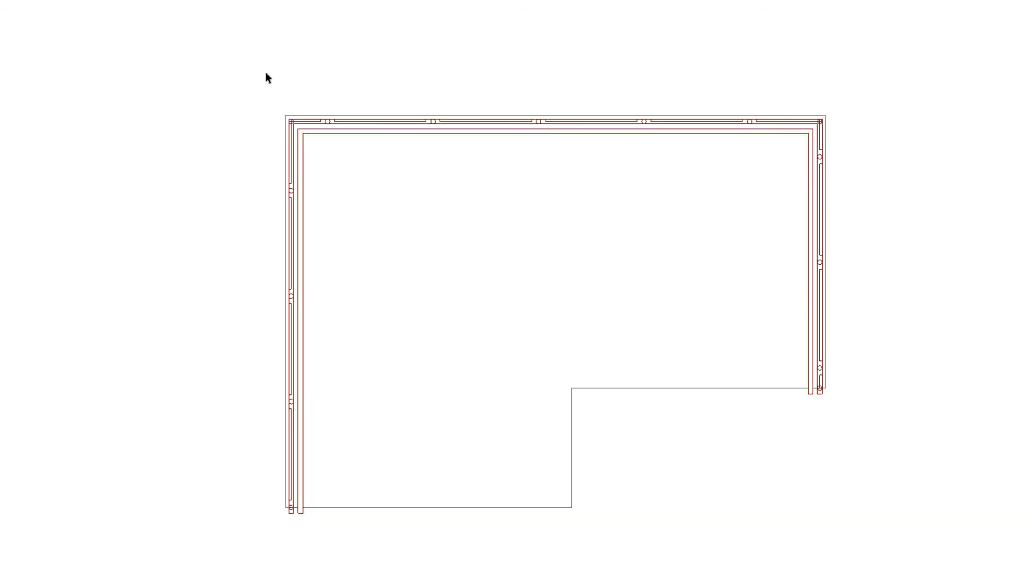
{"action": "left_click", "coordinate": [302, 156]}
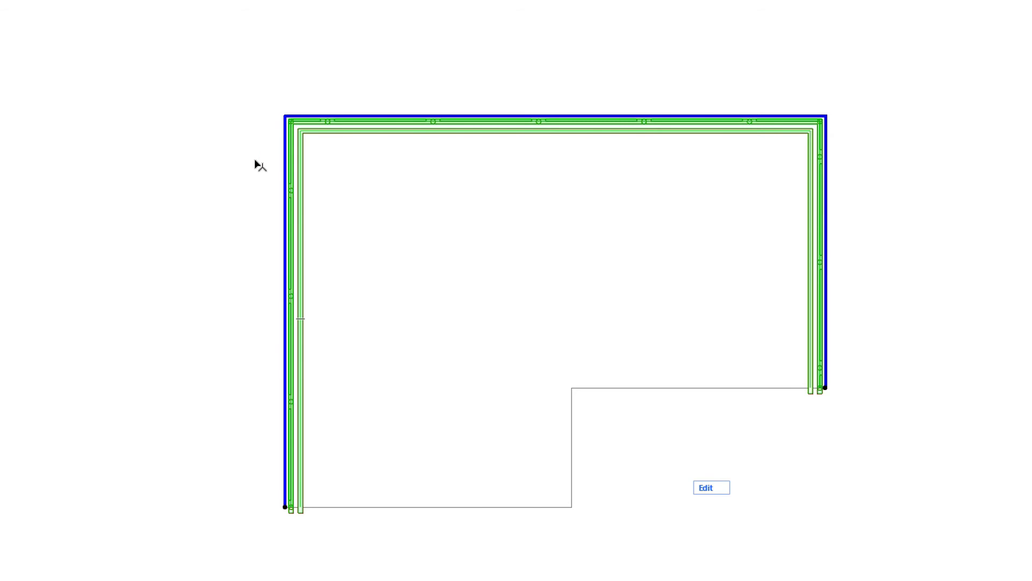
{"action": "left_click", "coordinate": [285, 116]}
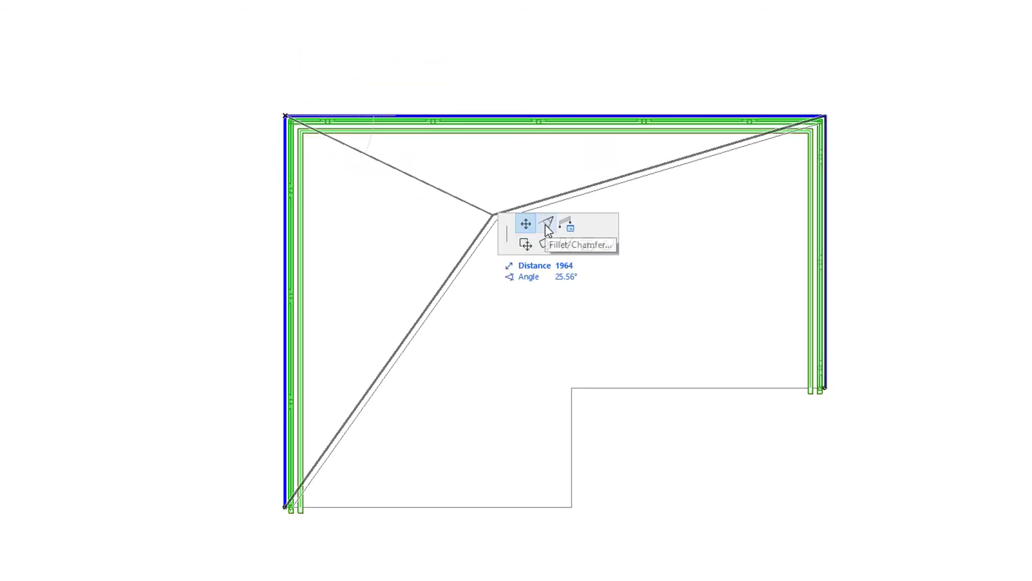
{"action": "left_click", "coordinate": [545, 224]}
{"action": "left_click", "coordinate": [482, 95]}
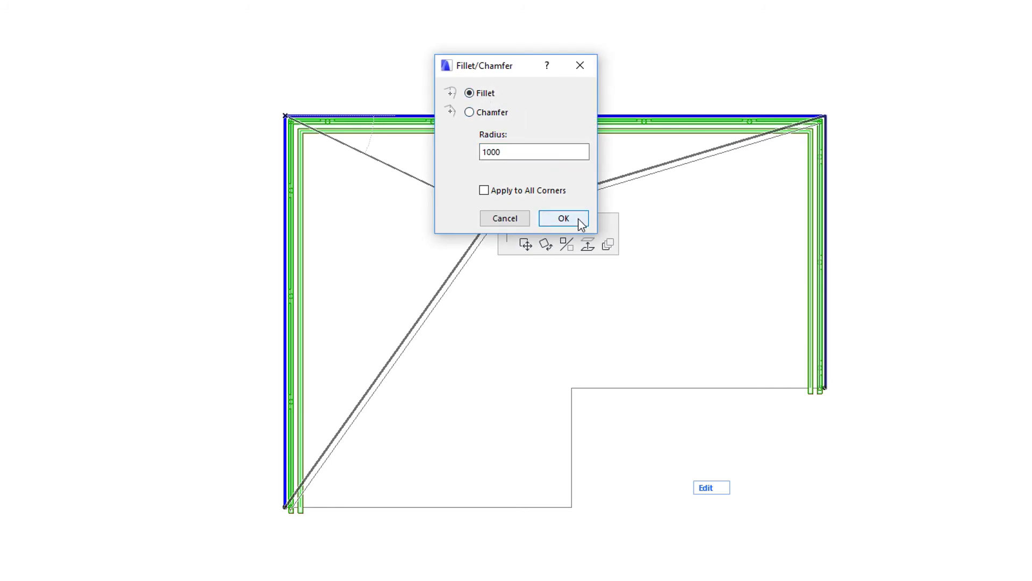
{"action": "left_click", "coordinate": [563, 219]}
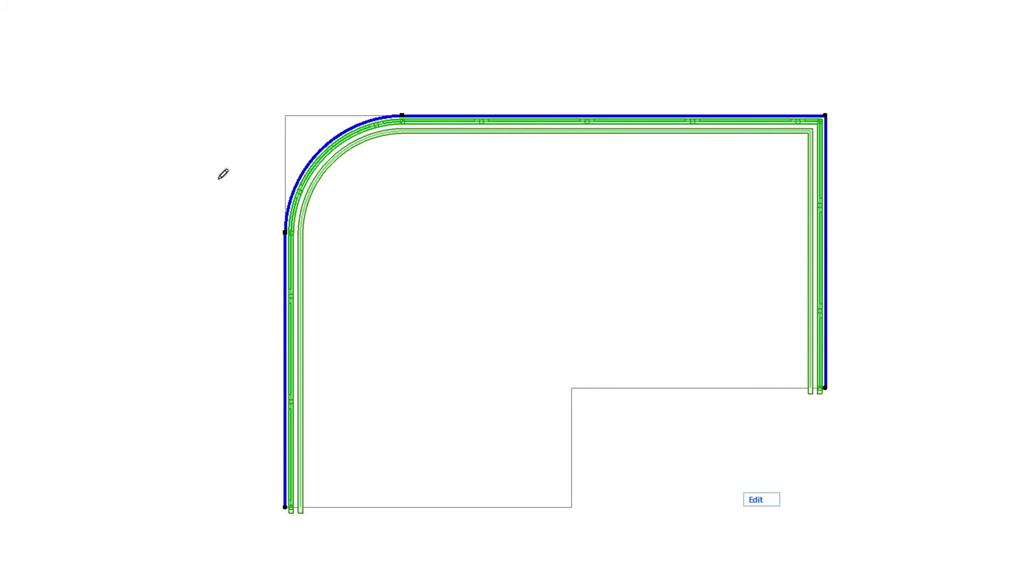
{"action": "key", "text": "ctrl+z"}
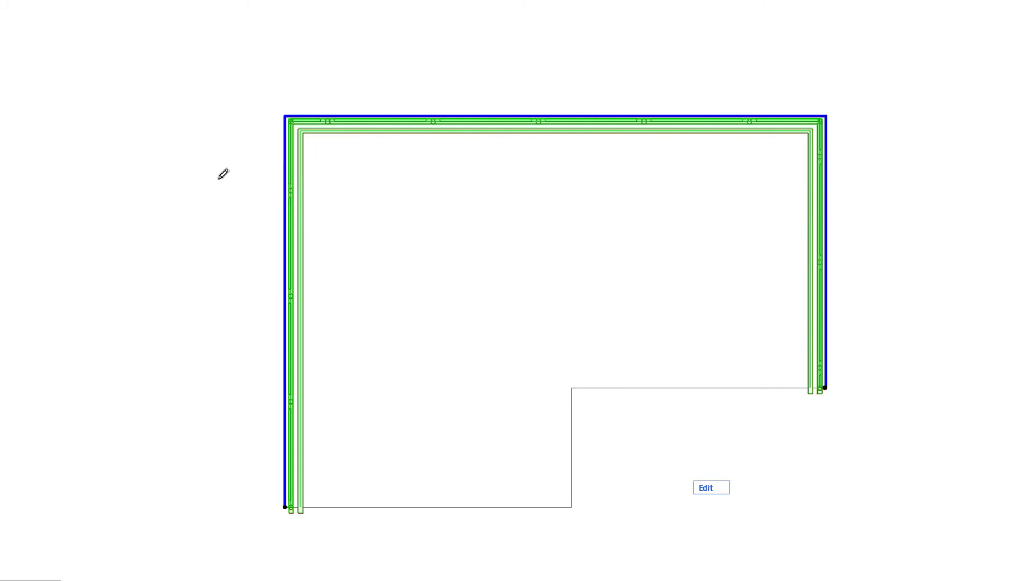
{"action": "left_click", "coordinate": [827, 116]}
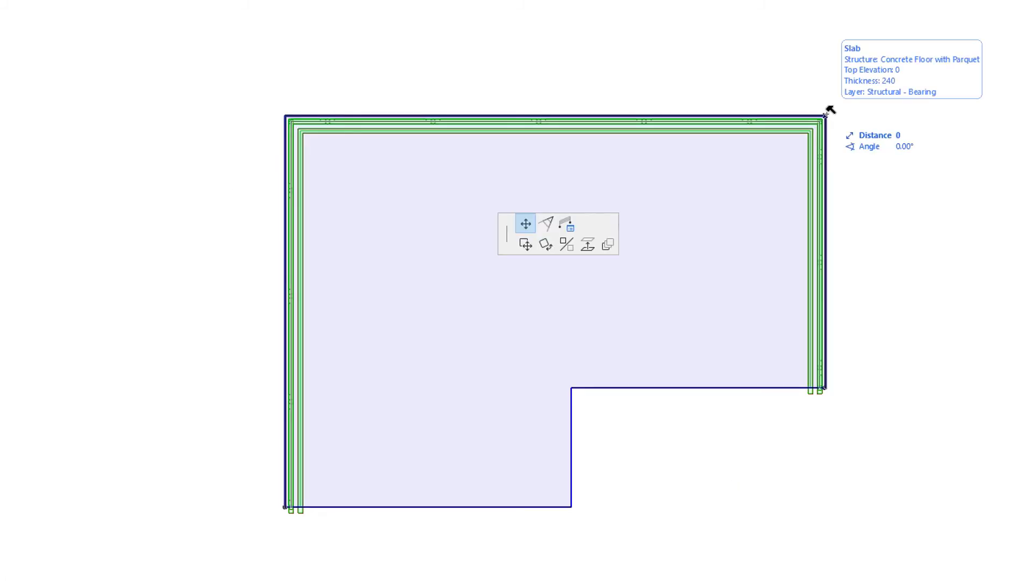
{"action": "left_click", "coordinate": [546, 228]}
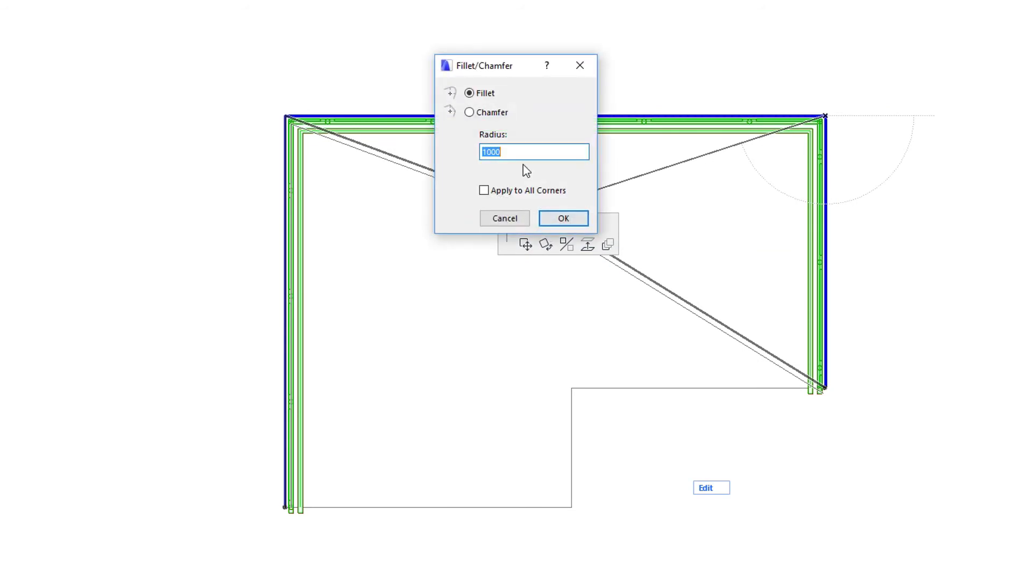
{"action": "left_click", "coordinate": [493, 113]}
{"action": "left_click", "coordinate": [546, 190]}
{"action": "left_click", "coordinate": [577, 220]}
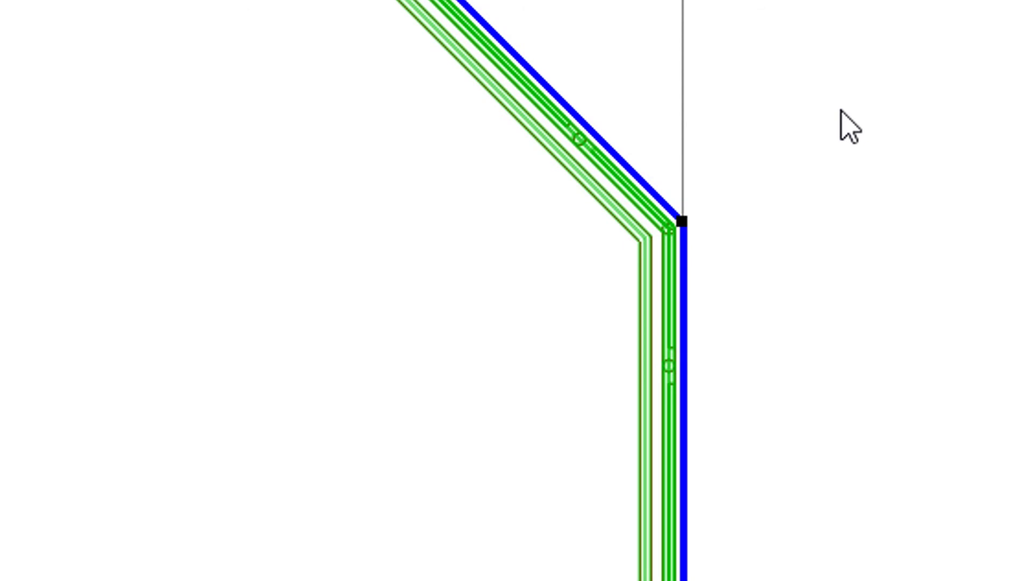
{"action": "left_click", "coordinate": [819, 121]}
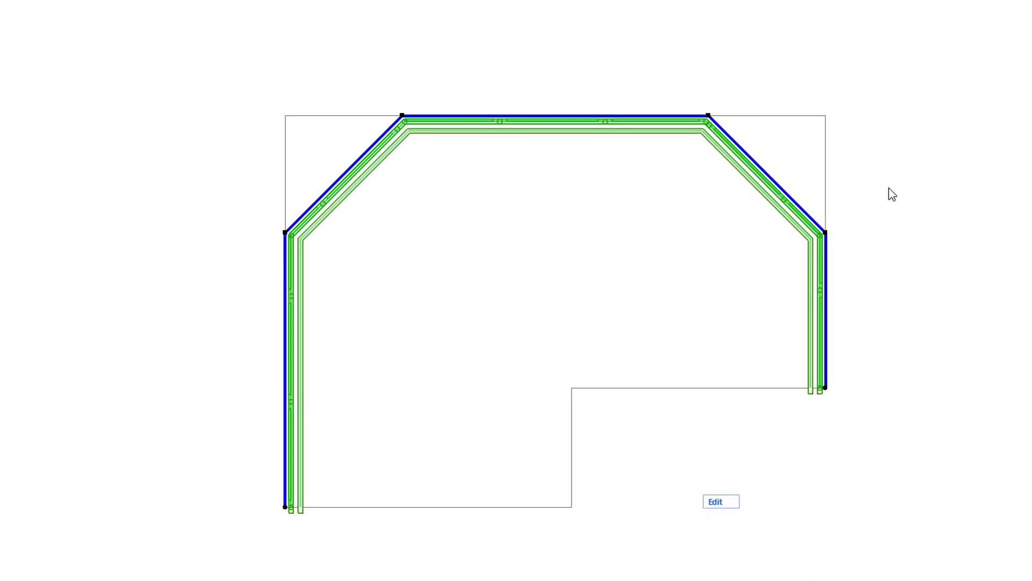
{"action": "key", "text": "ctrl+z"}
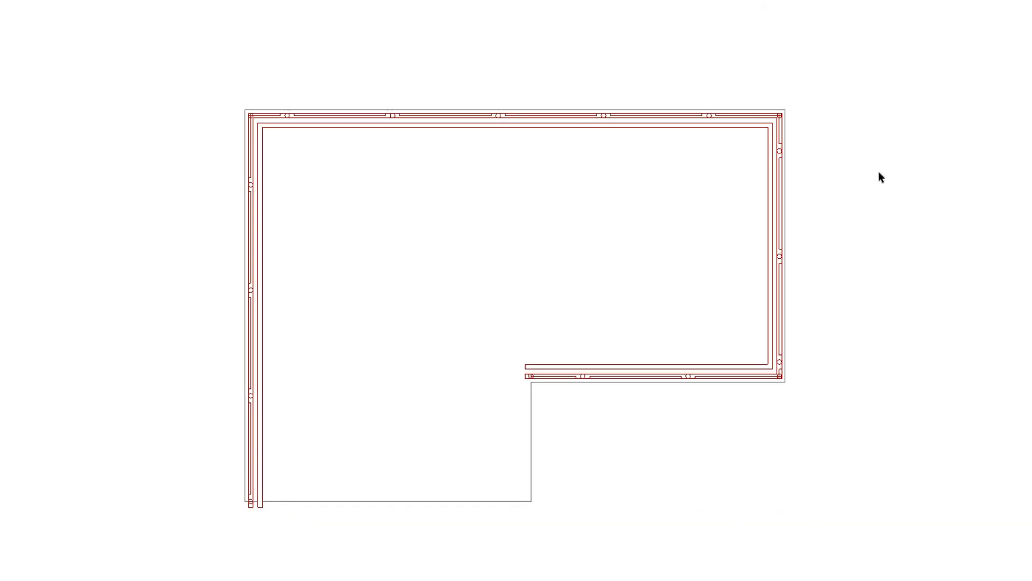
Set the railing's top-right corner to Static Node, applying it to the Clicked Node only.
{"action": "left_click", "coordinate": [751, 127]}
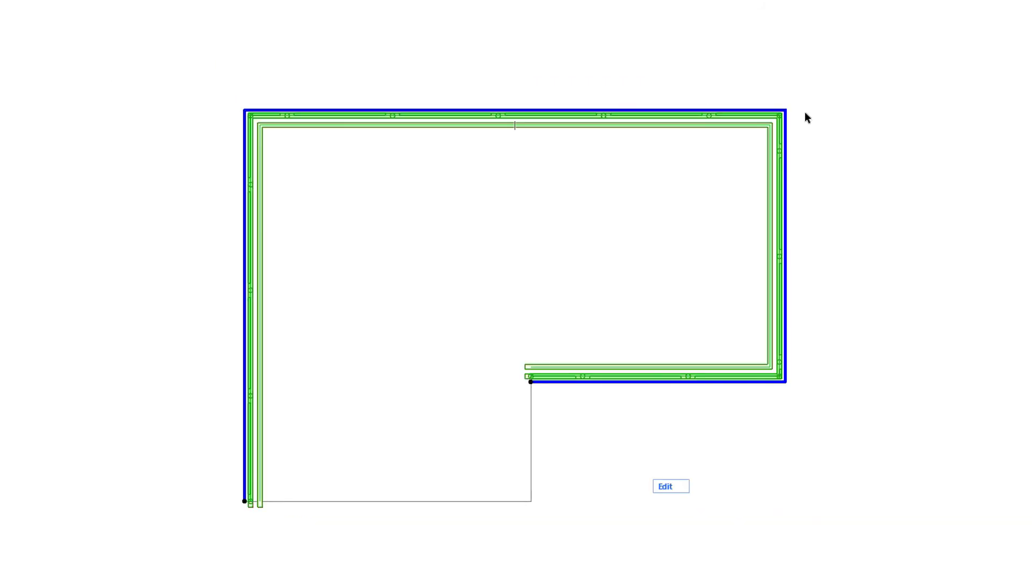
{"action": "left_click", "coordinate": [787, 112]}
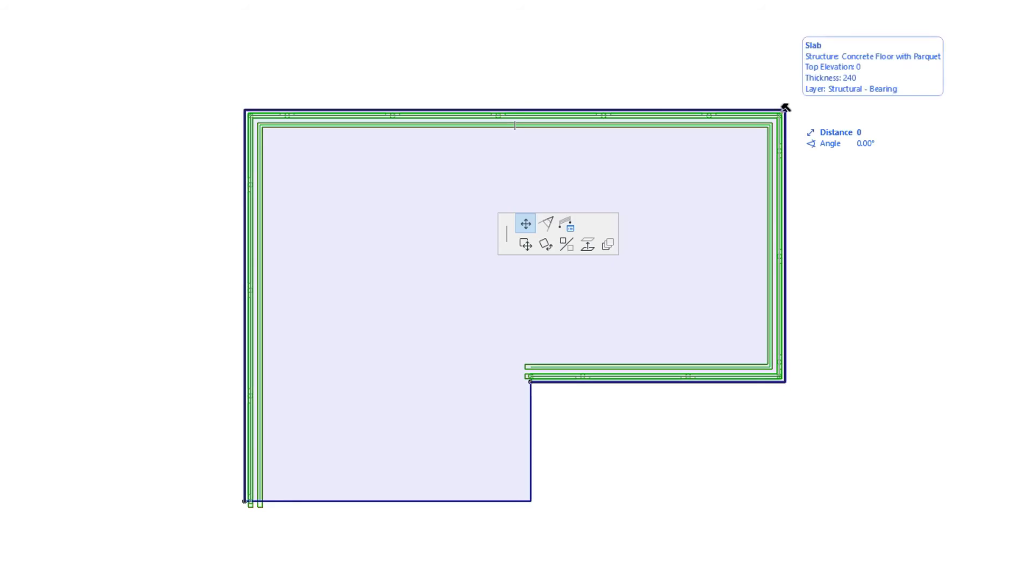
{"action": "left_click", "coordinate": [570, 229]}
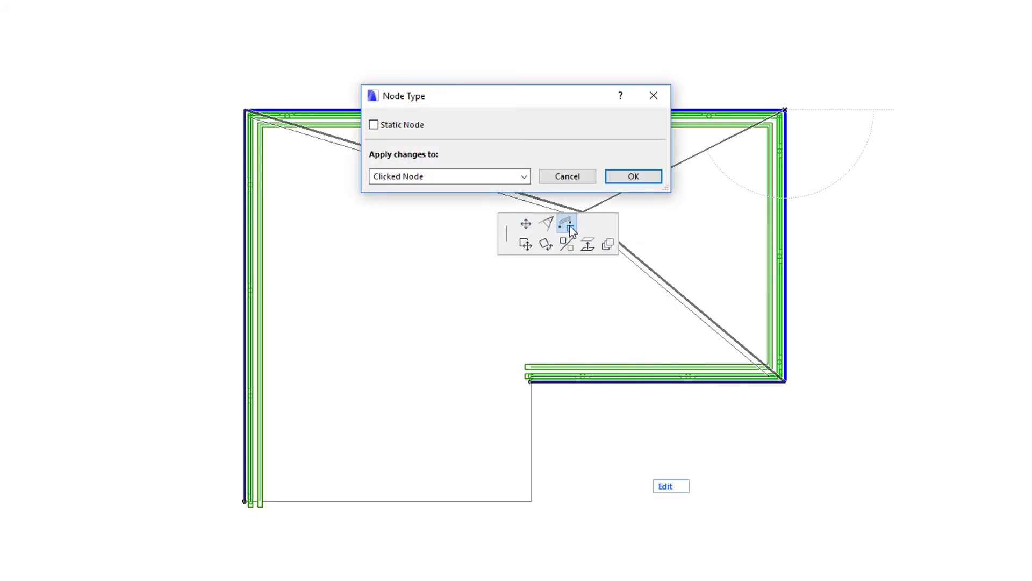
{"action": "left_click", "coordinate": [417, 130]}
{"action": "left_click", "coordinate": [524, 176]}
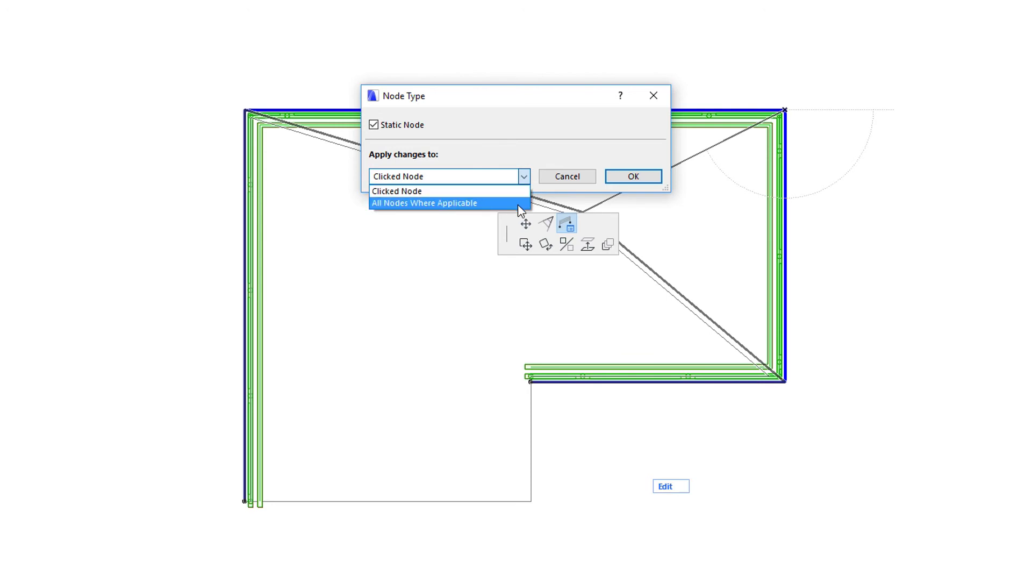
{"action": "left_click", "coordinate": [522, 191]}
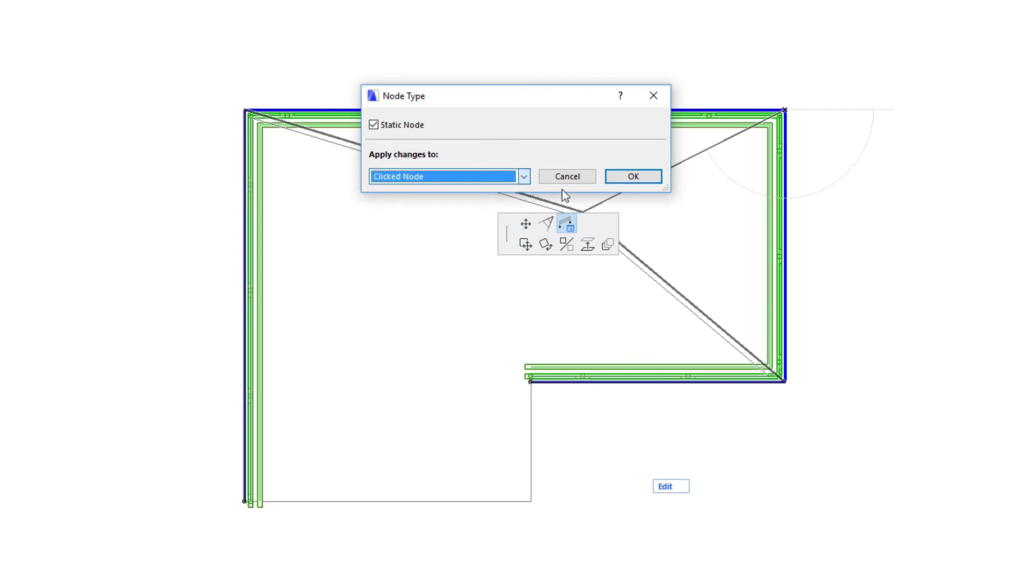
{"action": "left_click", "coordinate": [651, 179]}
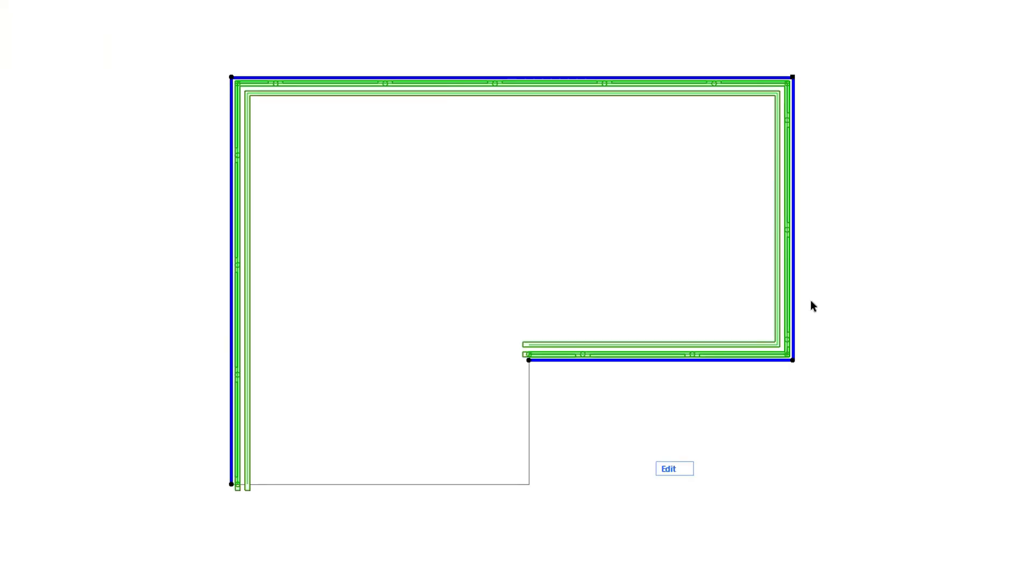
Continue the railing from its lower-left end to the right end of the slab's bottom edge.
{"action": "left_click", "coordinate": [232, 484]}
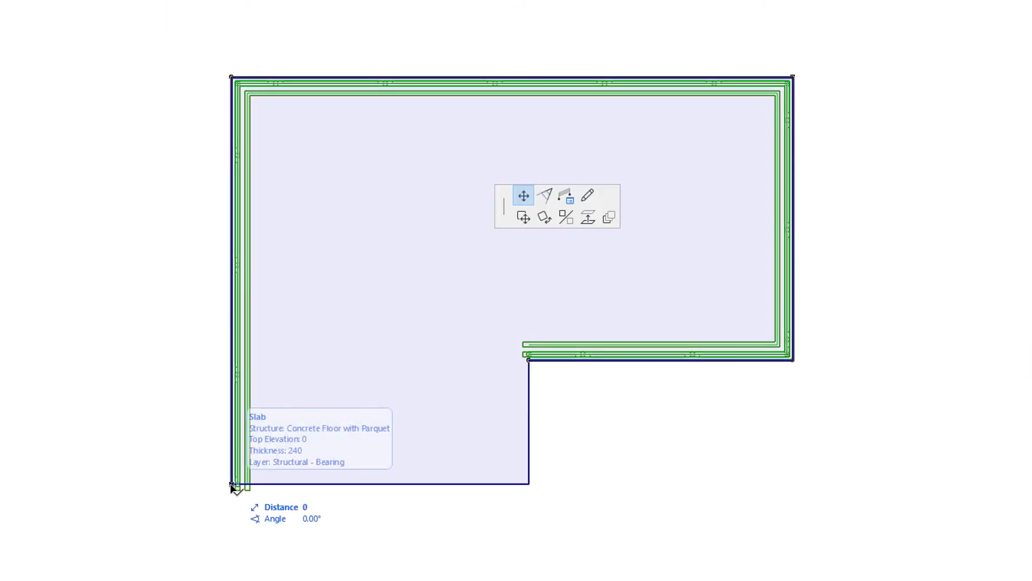
{"action": "left_click", "coordinate": [587, 201]}
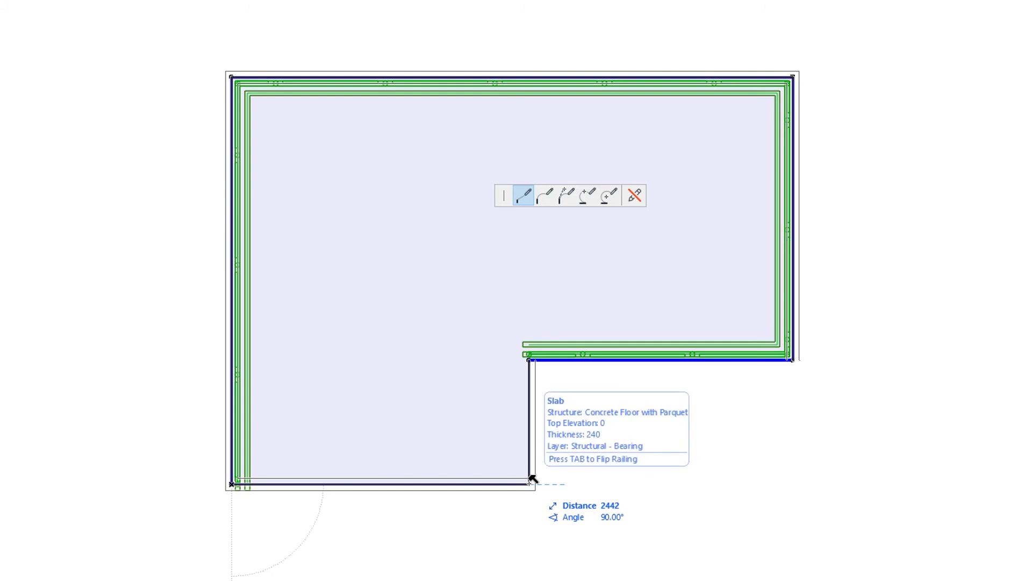
{"action": "left_click", "coordinate": [533, 479]}
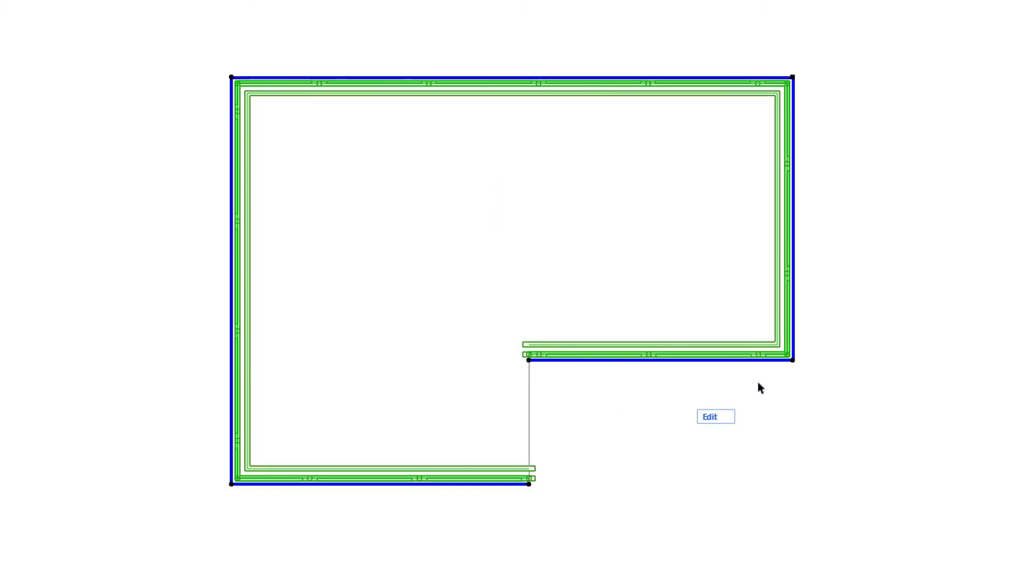
{"action": "key", "text": "Escape"}
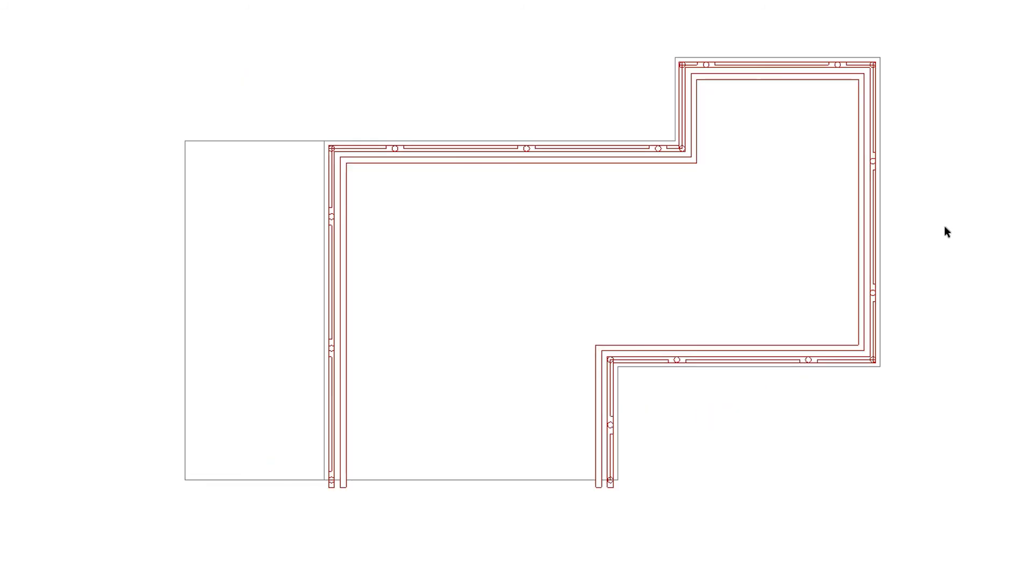
Move the railing's left runs out to the stepped slab's top-left and bottom-left corners.
{"action": "left_click", "coordinate": [686, 160]}
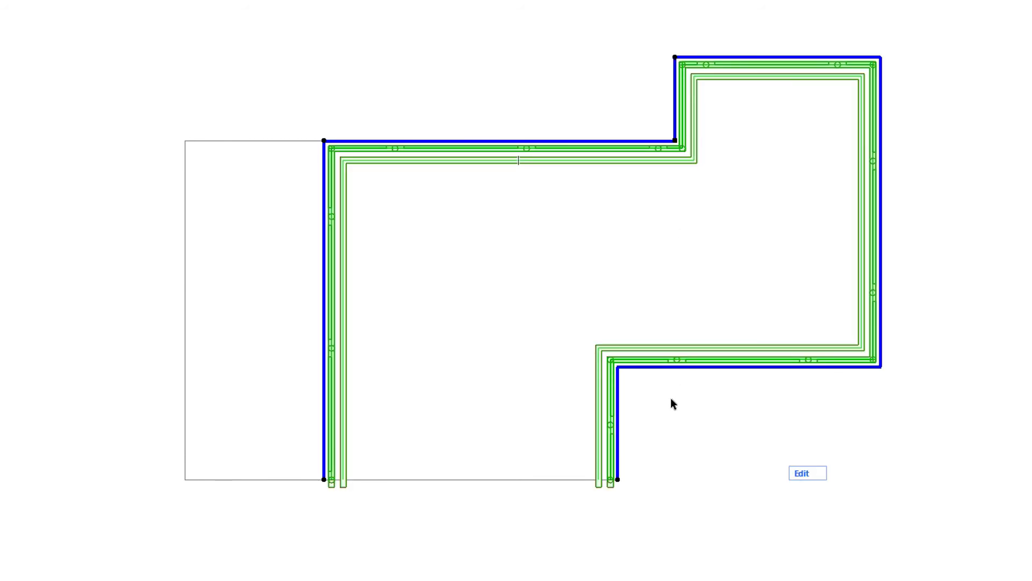
{"action": "left_click", "coordinate": [329, 305]}
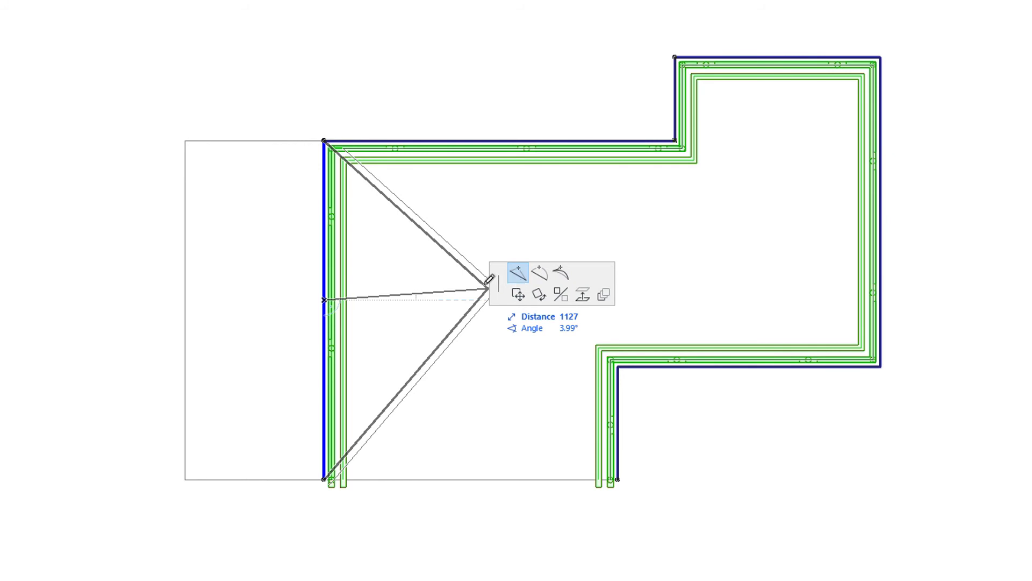
{"action": "left_click", "coordinate": [185, 141]}
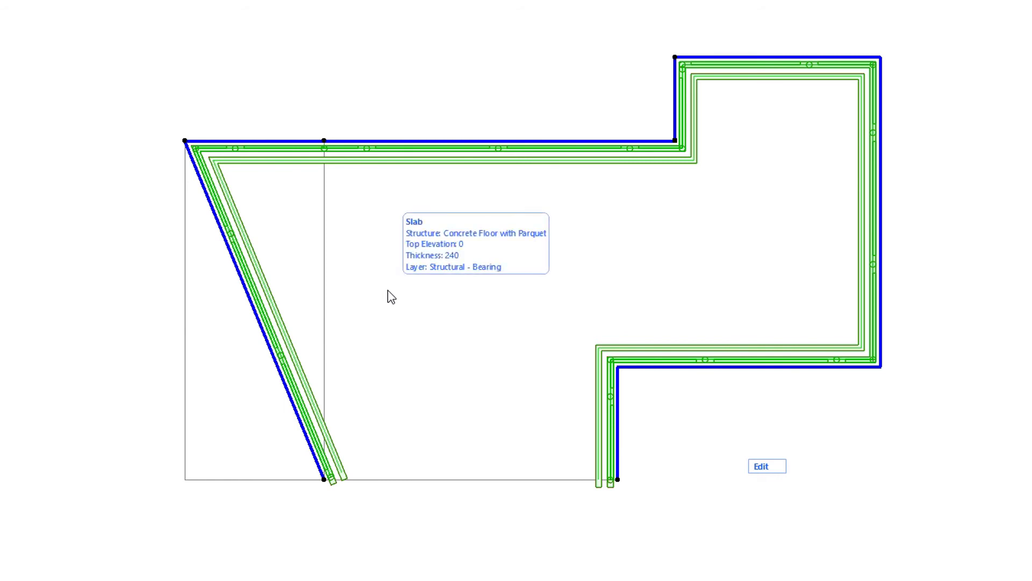
{"action": "left_click", "coordinate": [265, 342]}
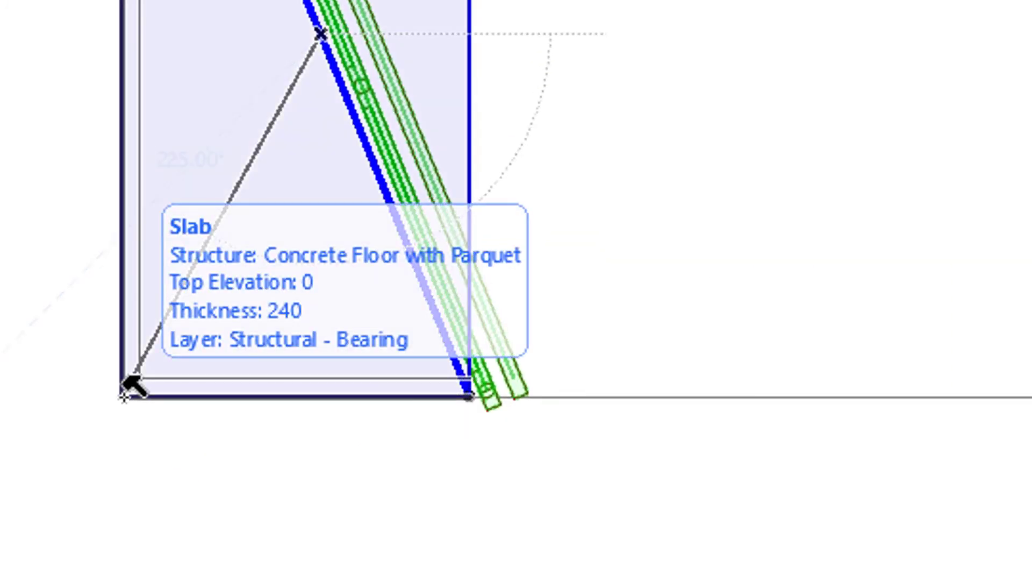
{"action": "left_click", "coordinate": [125, 387]}
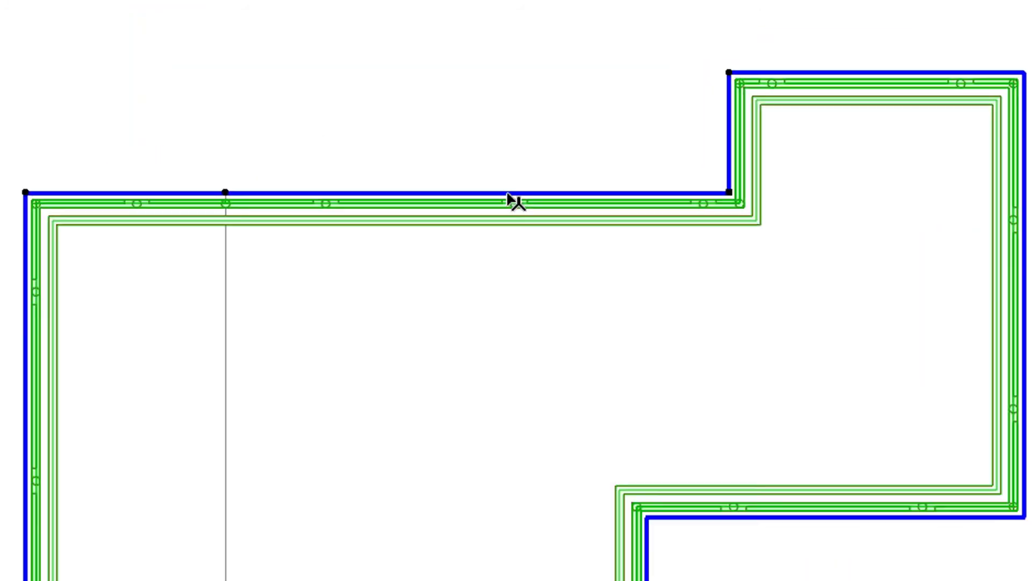
Insert a new node to raise a gabled peak midway along the railing's top run.
{"action": "left_click", "coordinate": [522, 141]}
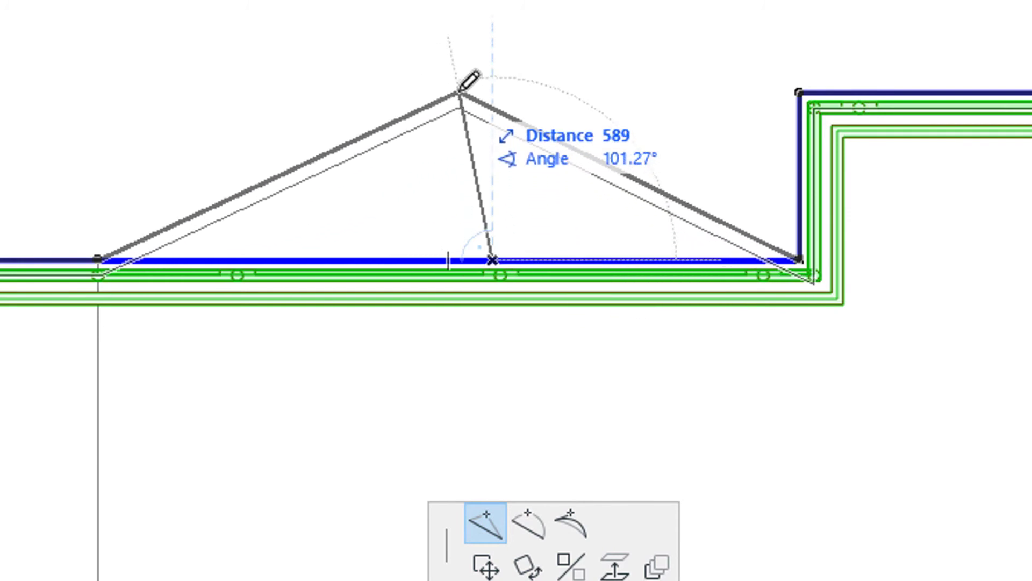
{"action": "left_click", "coordinate": [458, 92]}
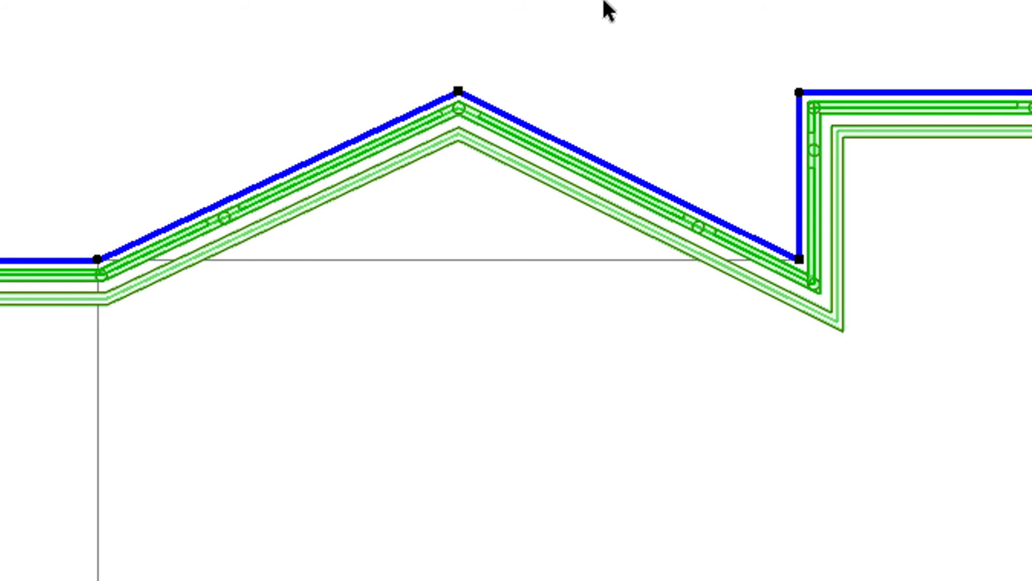
{"action": "scroll", "coordinate": [557, 302], "scroll_direction": "down", "scroll_amount": 2}
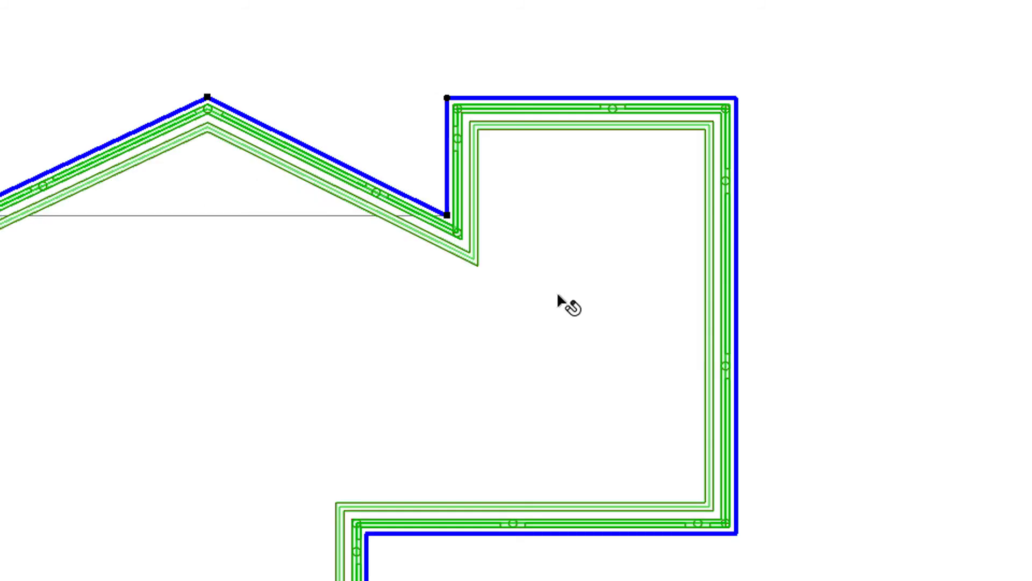
Try pushing the railing's right run out to a point twice, undoing both attempts.
{"action": "left_click", "coordinate": [740, 334]}
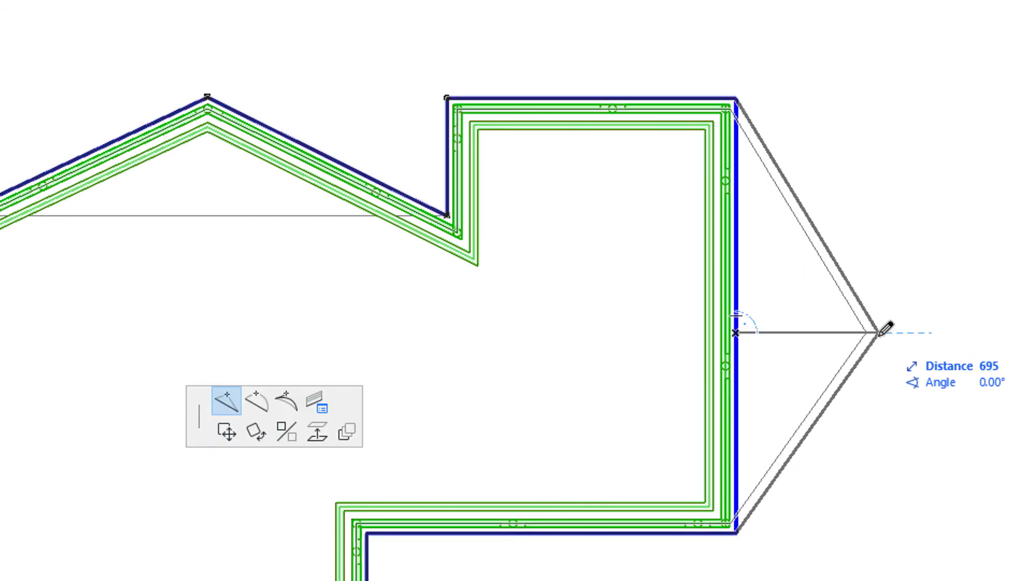
{"action": "left_click", "coordinate": [879, 331]}
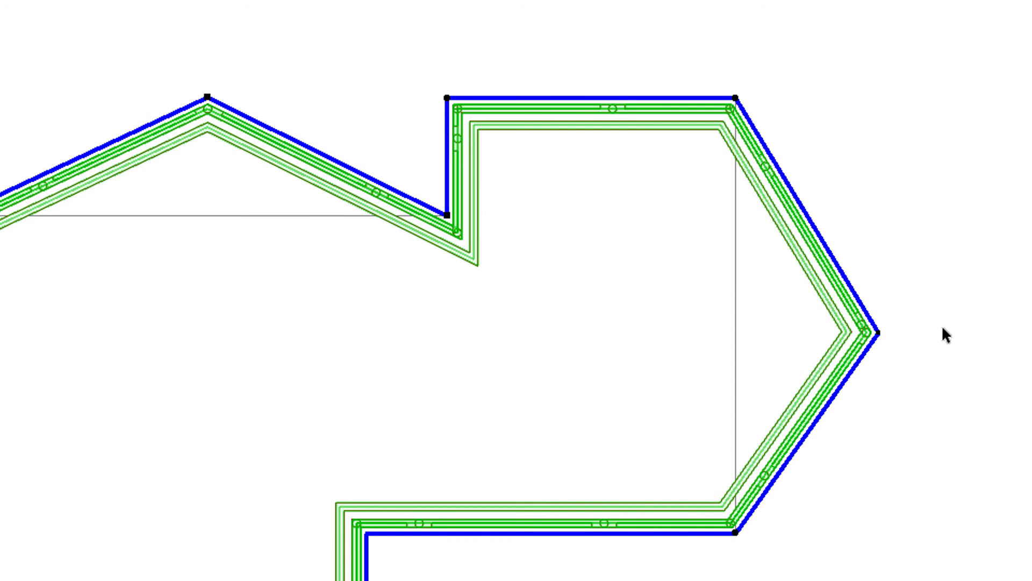
{"action": "key", "text": "ctrl+z"}
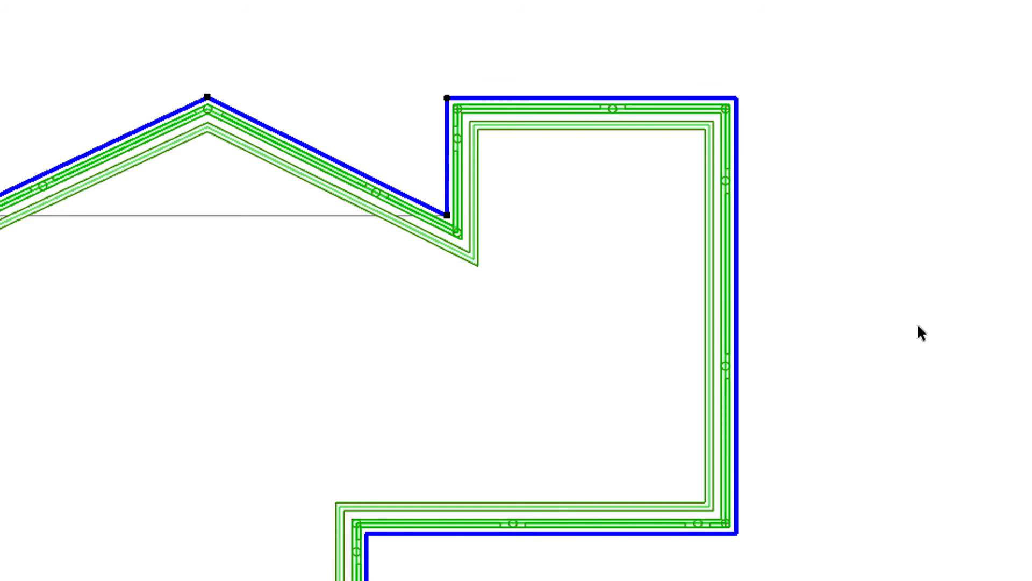
{"action": "left_click", "coordinate": [735, 329]}
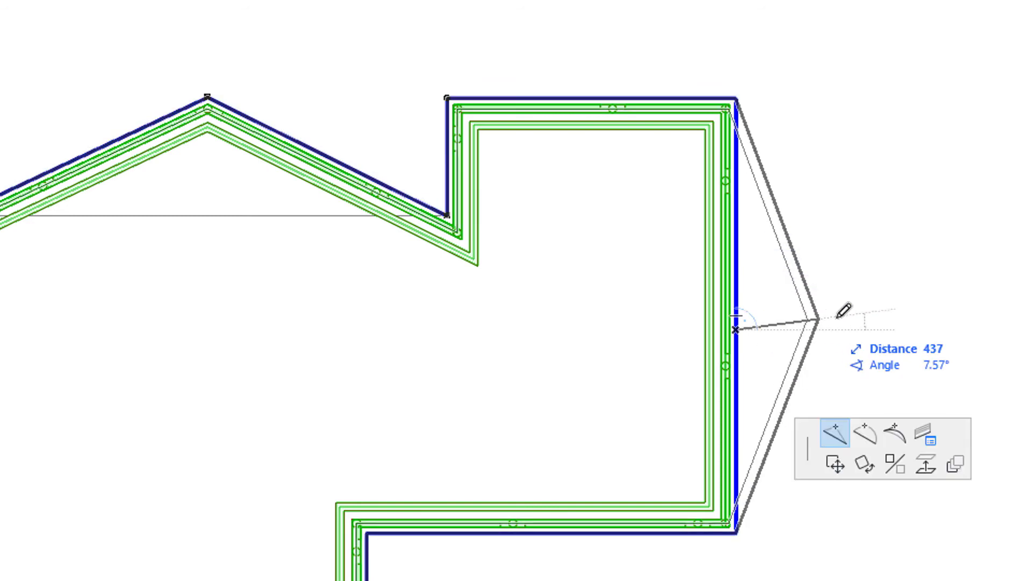
{"action": "left_click", "coordinate": [942, 313]}
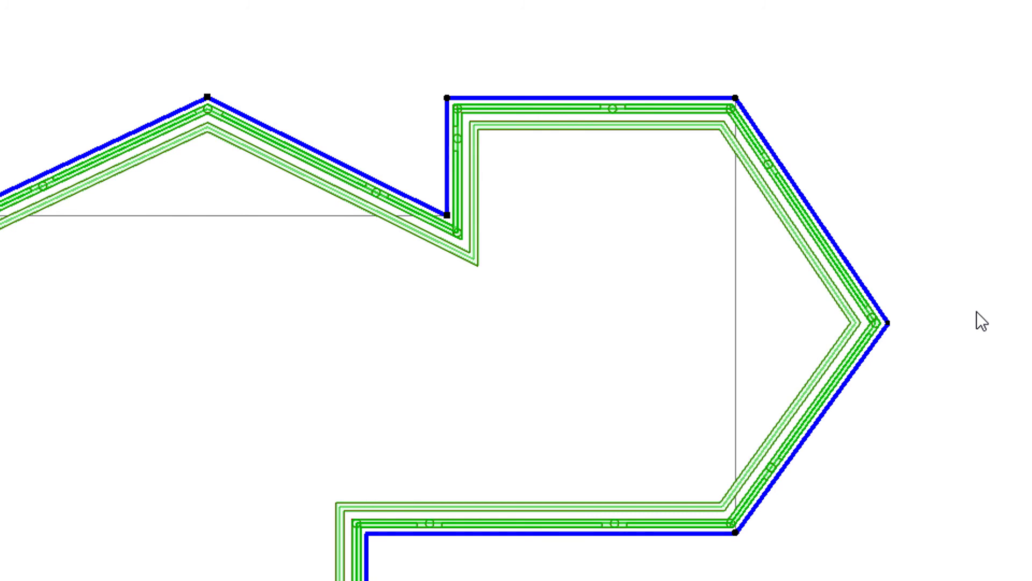
{"action": "key", "text": "ctrl+z"}
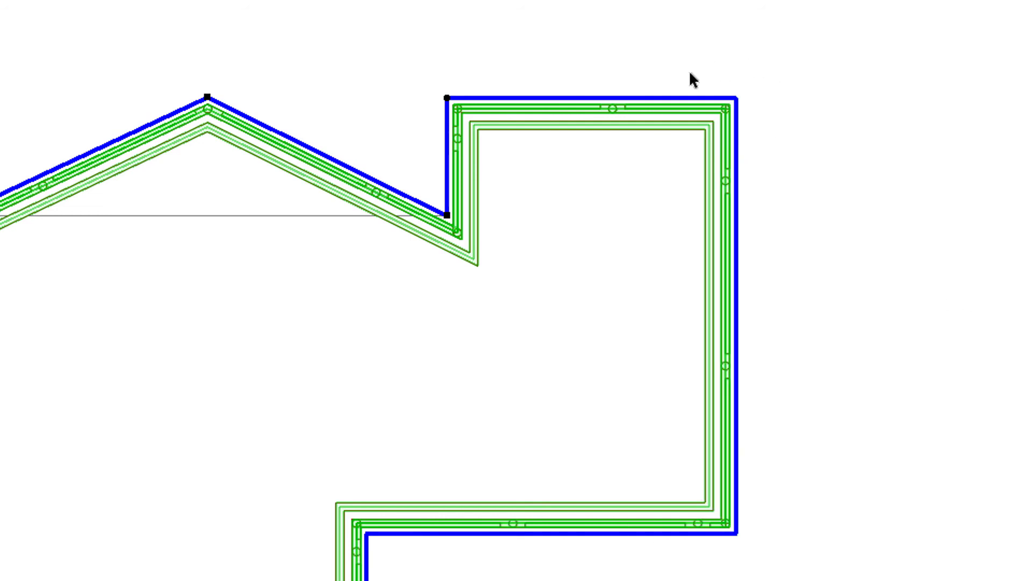
Push the right run out to a point, then select the L-shaped railing in the next example.
{"action": "left_click", "coordinate": [736, 321]}
{"action": "left_click", "coordinate": [910, 323]}
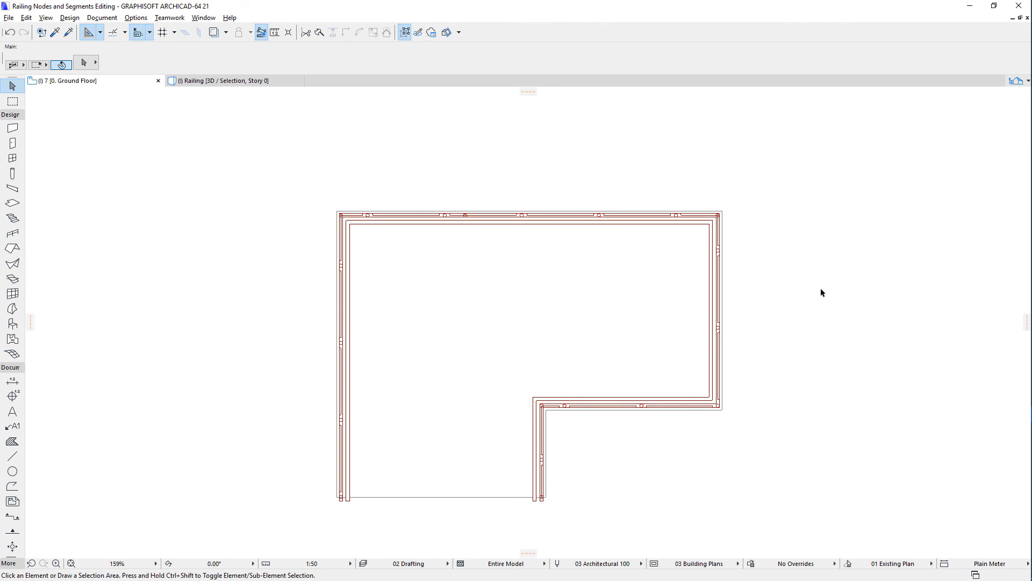
{"action": "left_click", "coordinate": [677, 226]}
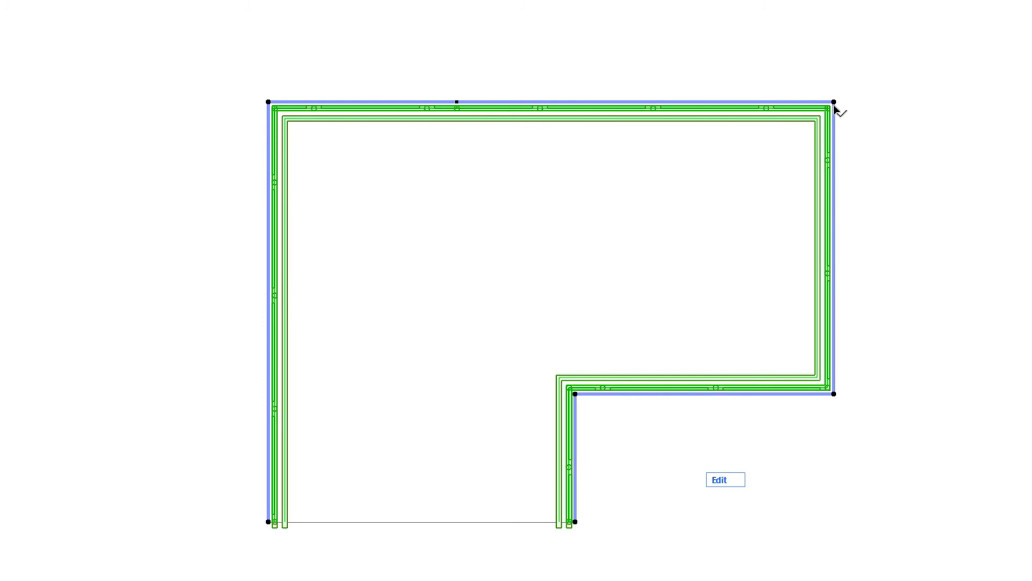
Select the slab and offset its left edge by 1500.
{"action": "left_click", "coordinate": [872, 132]}
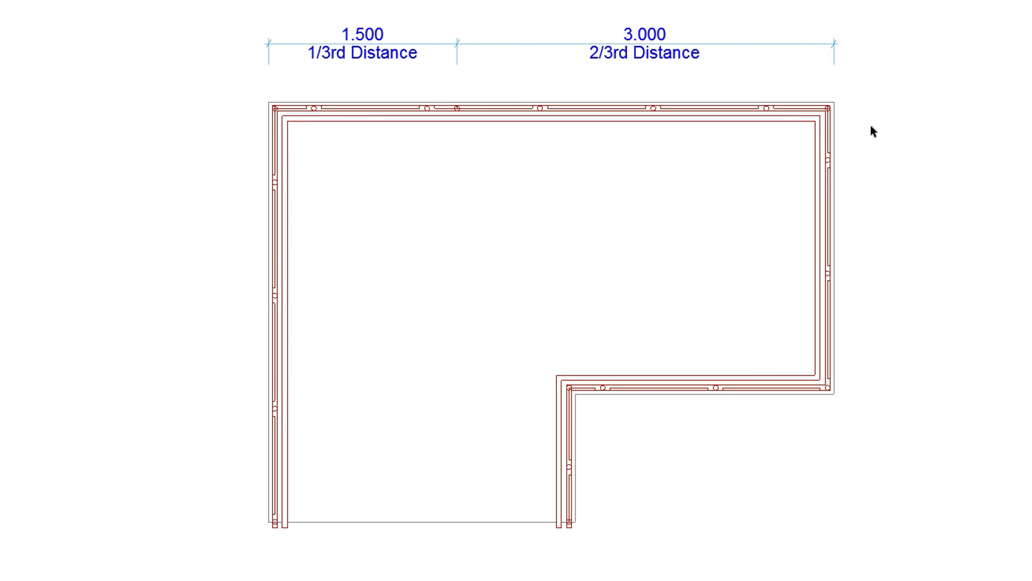
{"action": "left_click", "coordinate": [337, 213]}
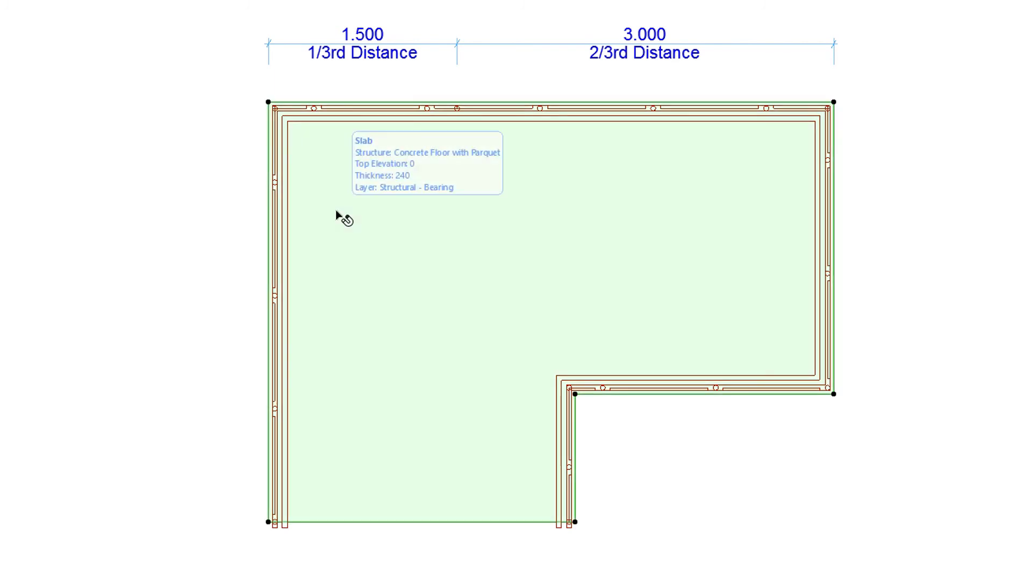
{"action": "left_click", "coordinate": [269, 233]}
{"action": "type", "text": "1500"}
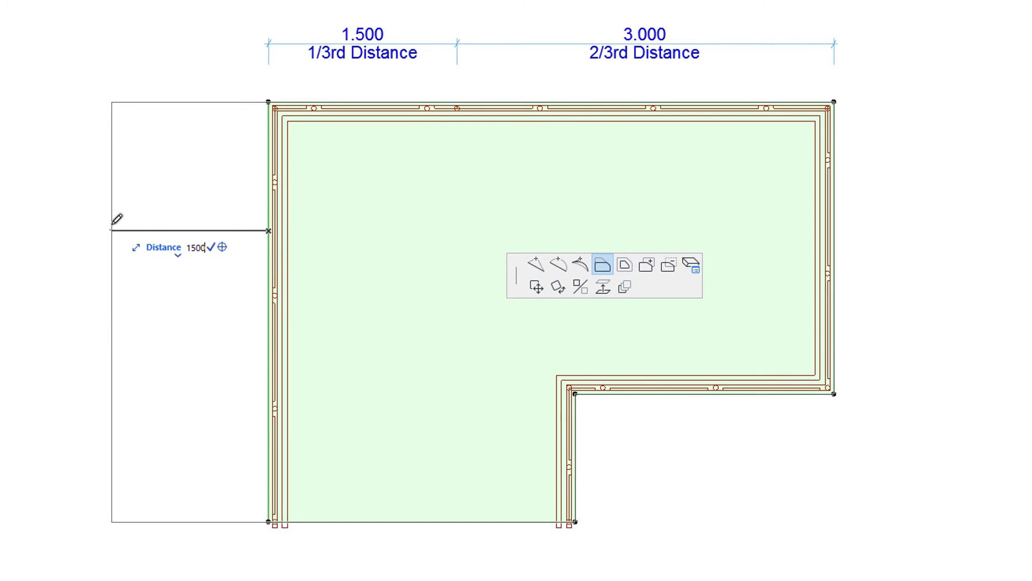
{"action": "key", "text": "Return"}
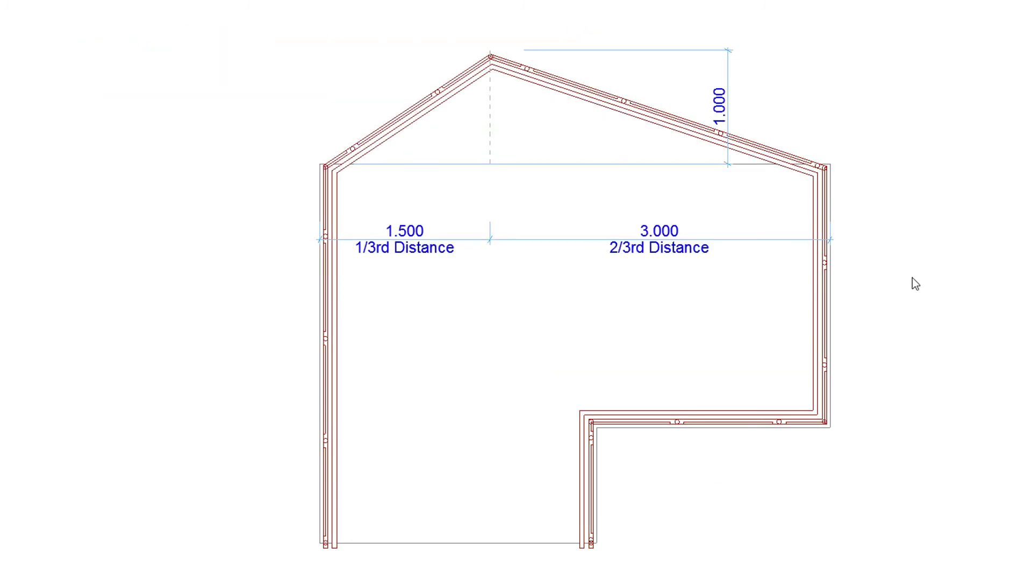
Check the gabled railing, offset the slab's left edge outward by 1500 again, and deselect.
{"action": "left_click", "coordinate": [689, 137]}
{"action": "left_click", "coordinate": [690, 135]}
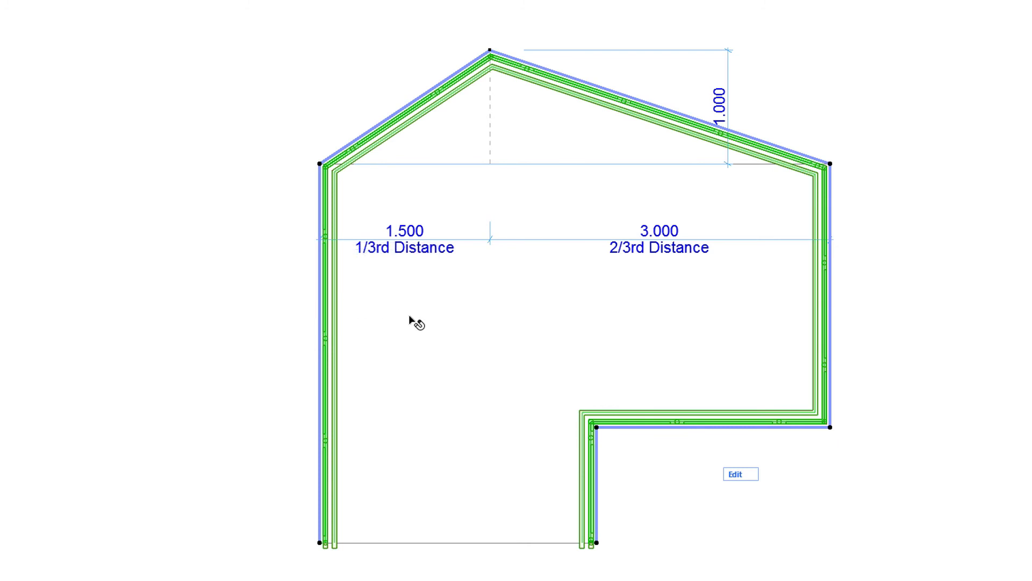
{"action": "left_click", "coordinate": [419, 326]}
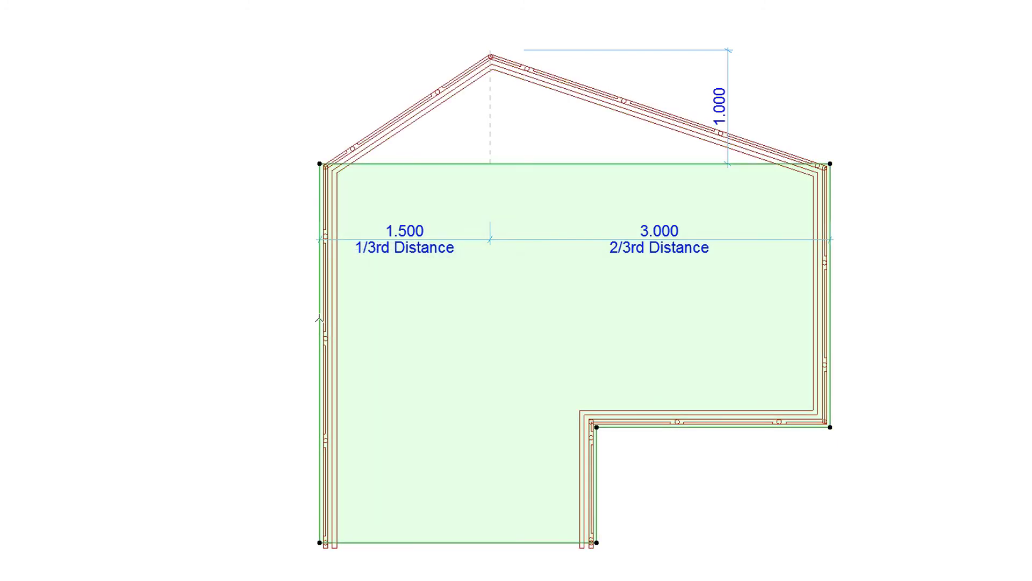
{"action": "left_click", "coordinate": [320, 319]}
{"action": "type", "text": "1500"}
{"action": "key", "text": "Return"}
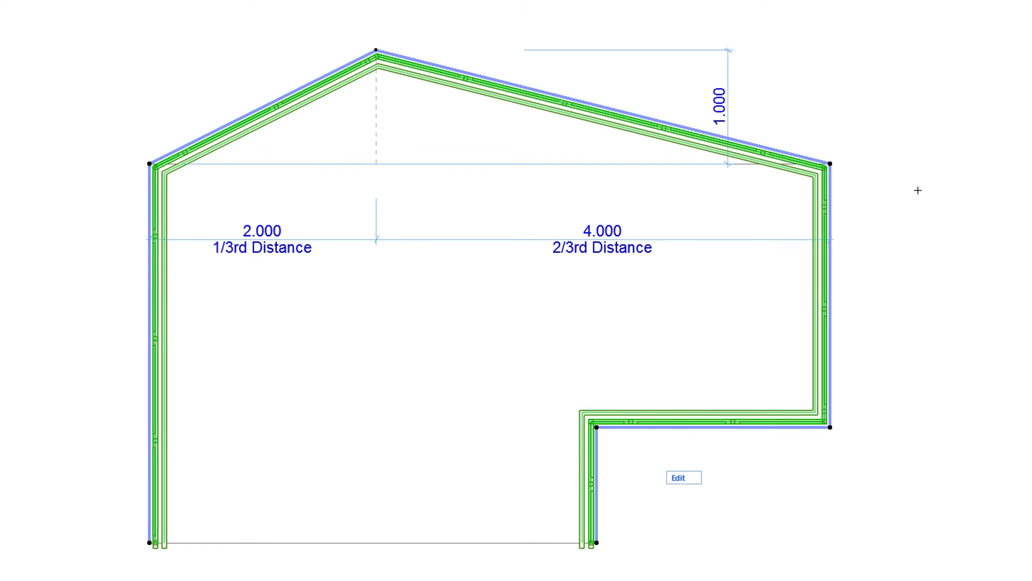
{"action": "key", "text": "Escape"}
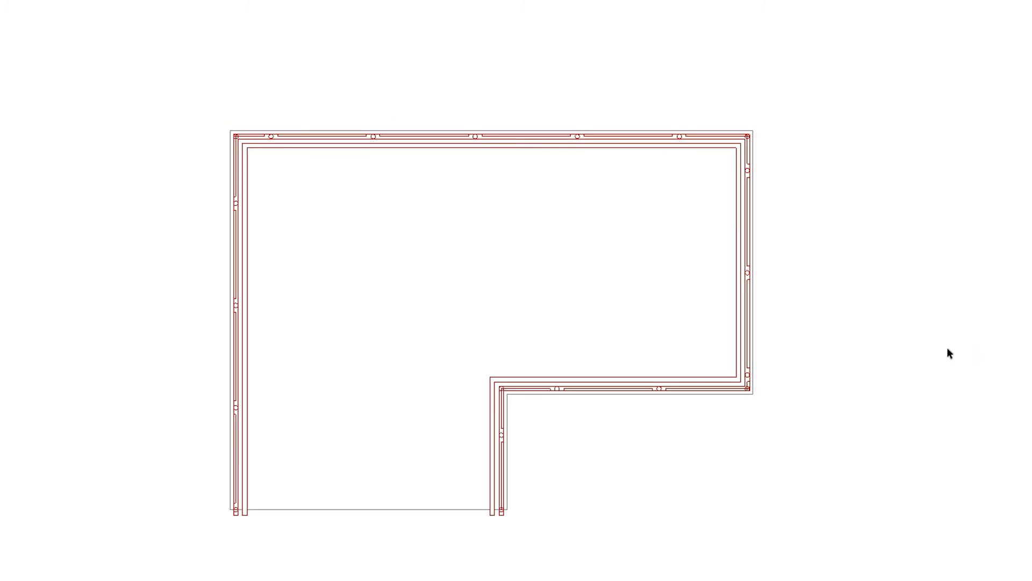
Curve the railing's top edge into an arc, then make it taller by editing its tangent.
{"action": "left_click", "coordinate": [630, 381]}
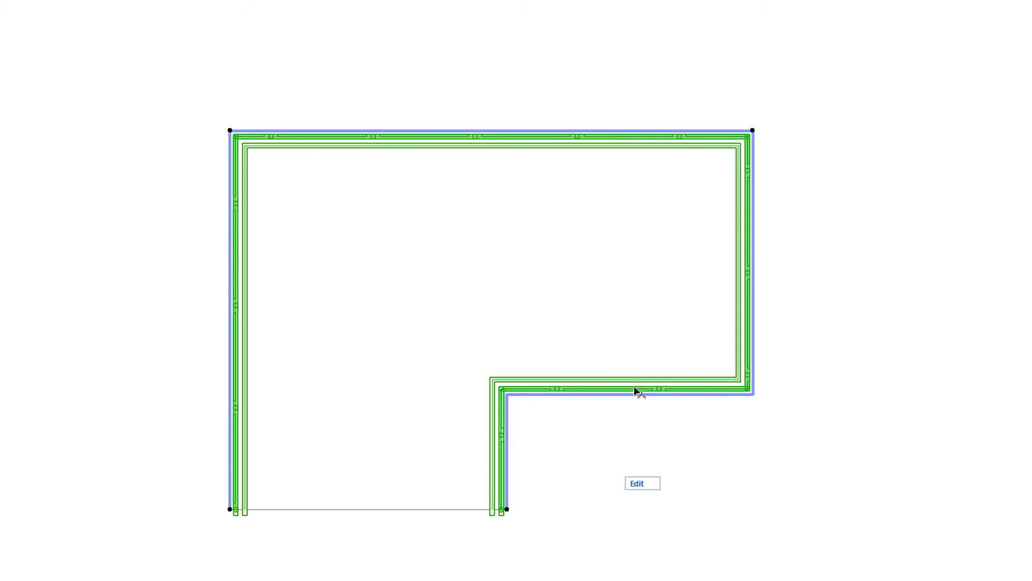
{"action": "left_click", "coordinate": [374, 130]}
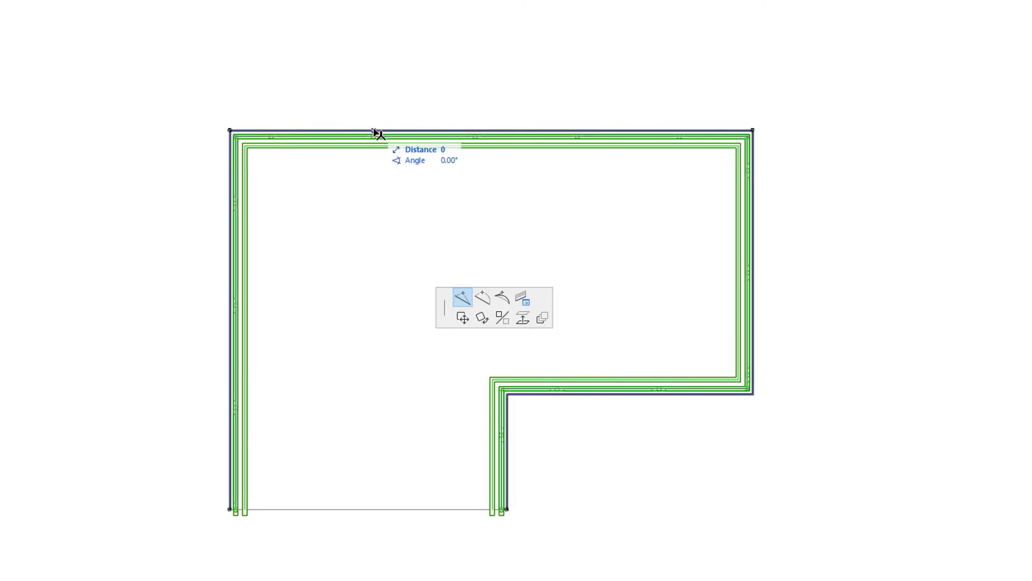
{"action": "left_click", "coordinate": [484, 304]}
{"action": "left_click", "coordinate": [447, 63]}
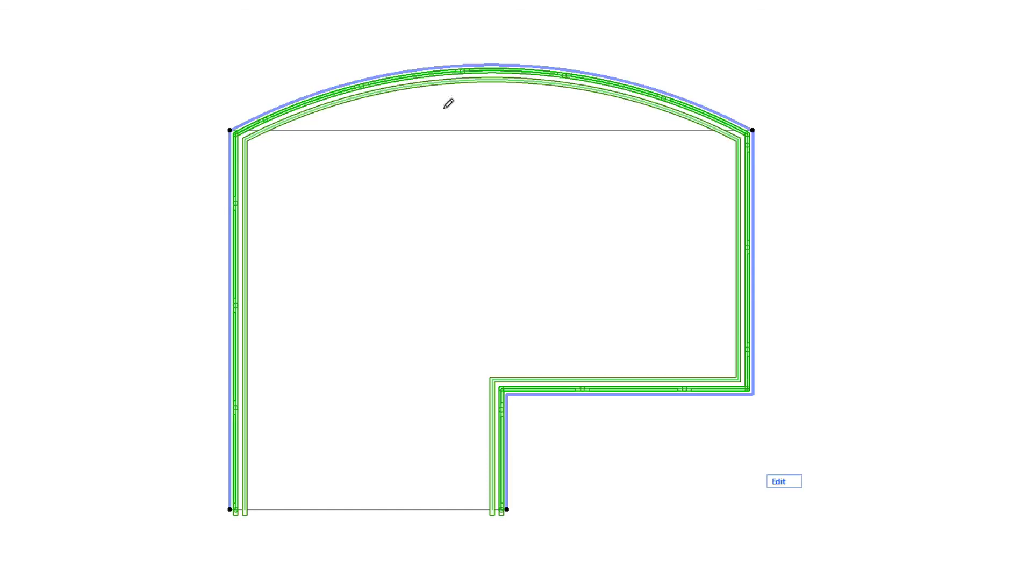
{"action": "left_click", "coordinate": [469, 66]}
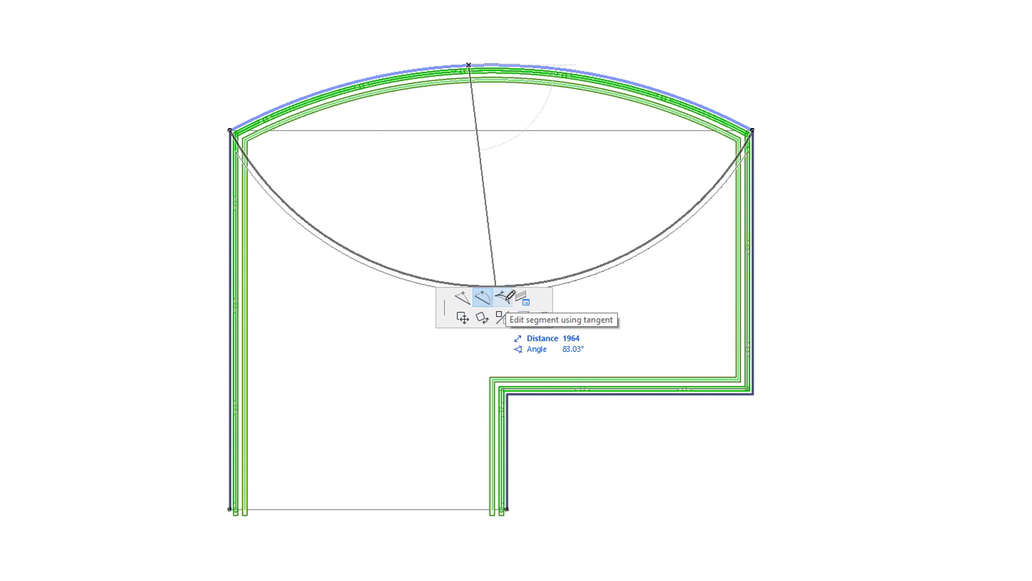
{"action": "left_click", "coordinate": [509, 298]}
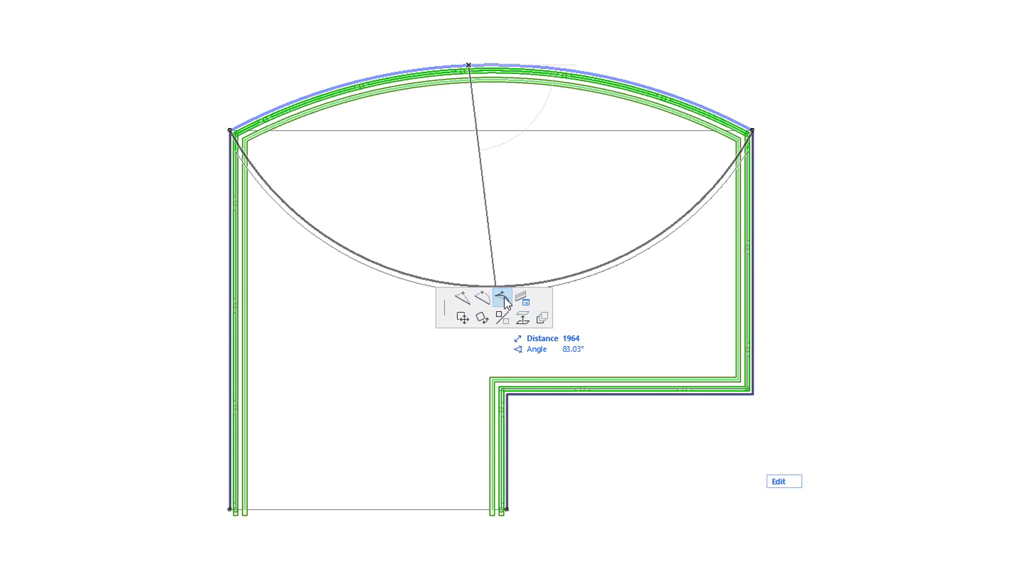
{"action": "left_click", "coordinate": [322, 52]}
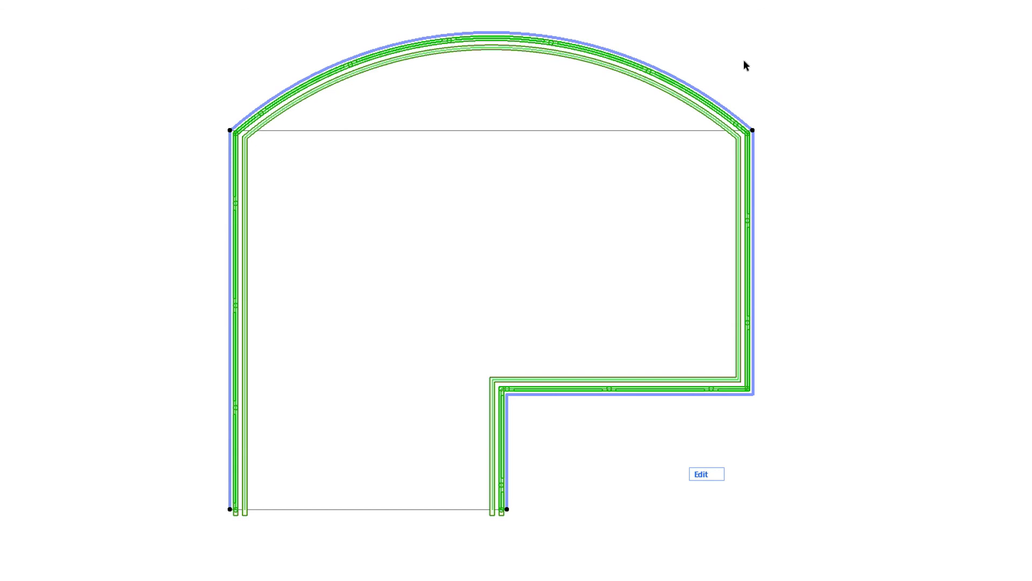
Open the arc's Railing Segment Type settings, cancel without changes, and deselect.
{"action": "left_click", "coordinate": [572, 45]}
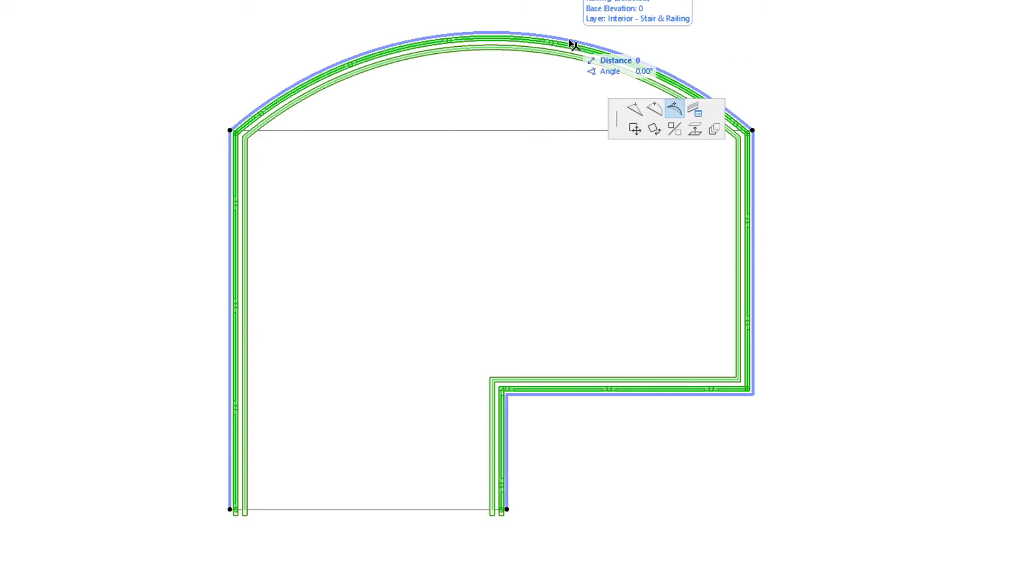
{"action": "left_click", "coordinate": [694, 109]}
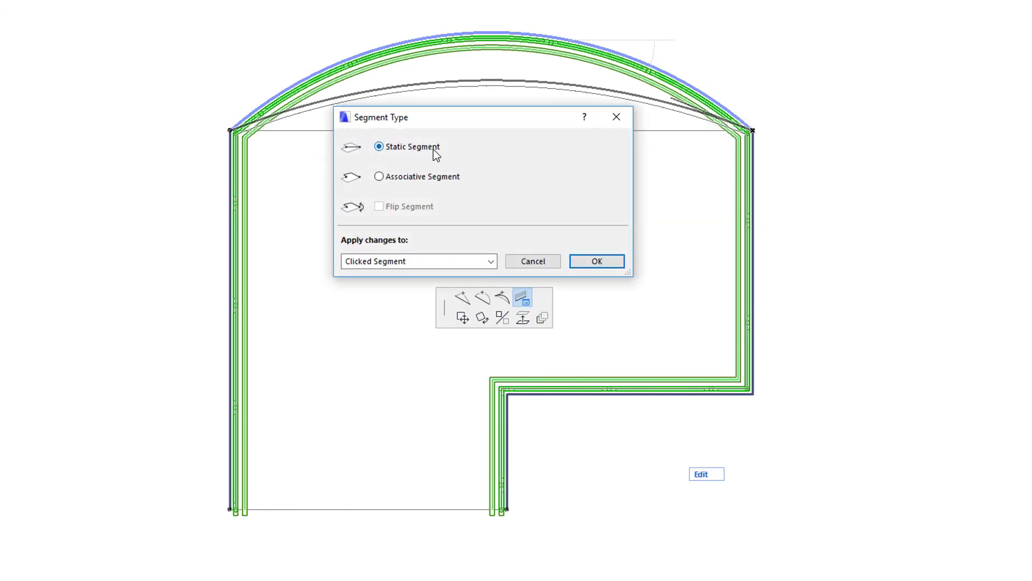
{"action": "left_click", "coordinate": [533, 262]}
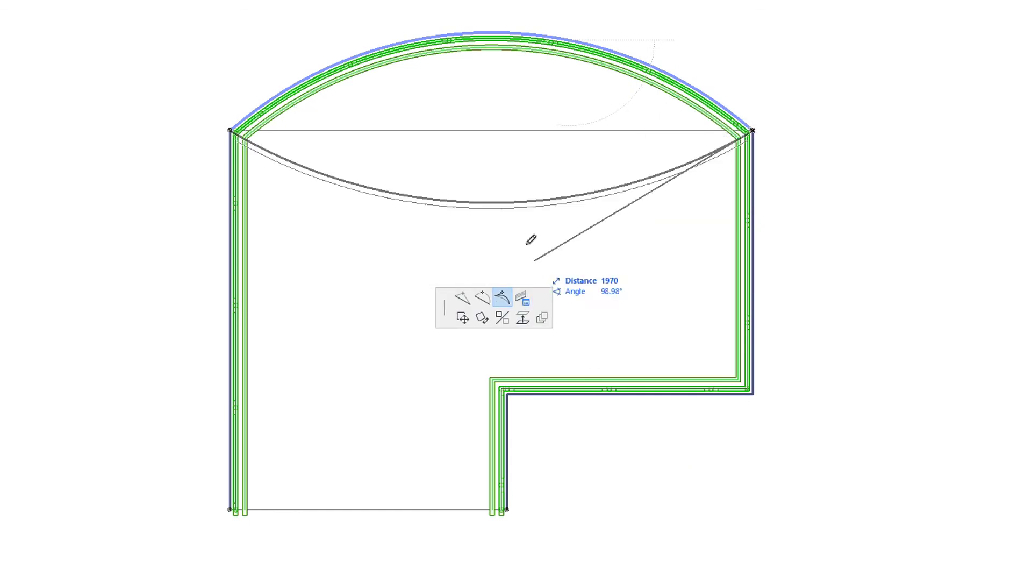
{"action": "key", "text": "Escape"}
{"action": "key", "text": "Escape"}
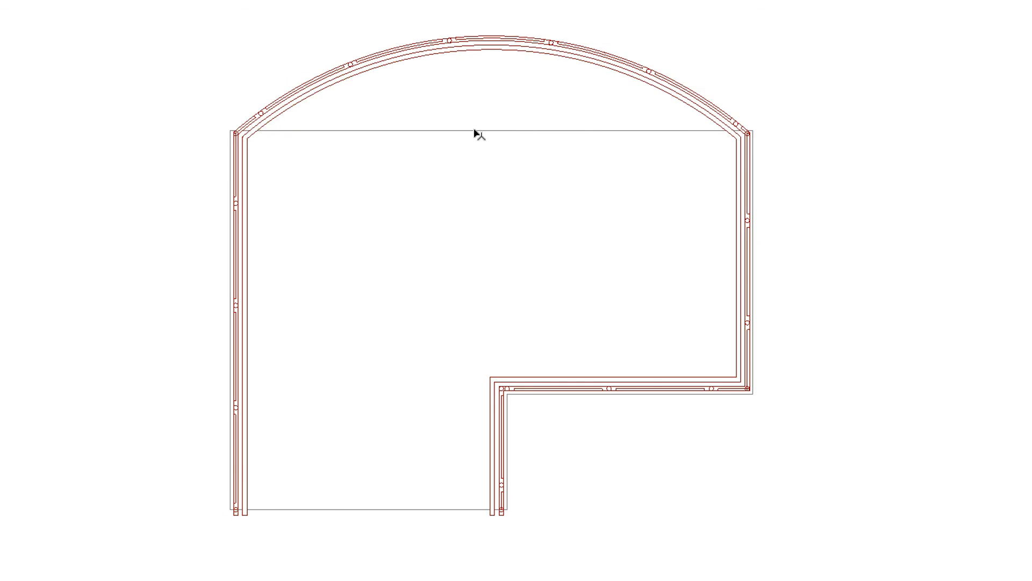
Curve the slab's top edge into an inward arc, then select the arched railing.
{"action": "left_click", "coordinate": [475, 131]}
{"action": "left_click", "coordinate": [554, 200]}
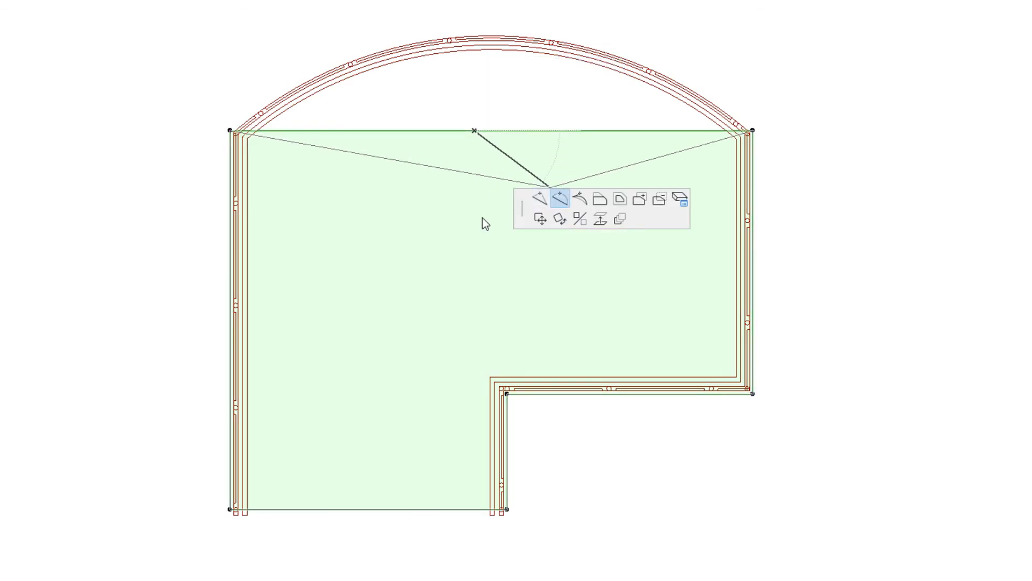
{"action": "left_click", "coordinate": [486, 203]}
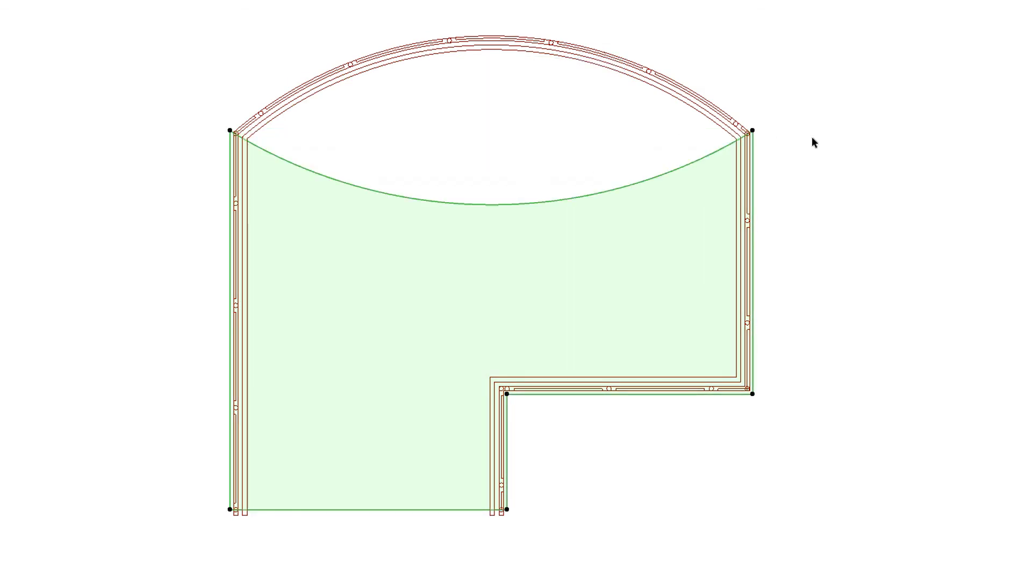
{"action": "key", "text": "Escape"}
{"action": "left_click", "coordinate": [688, 107]}
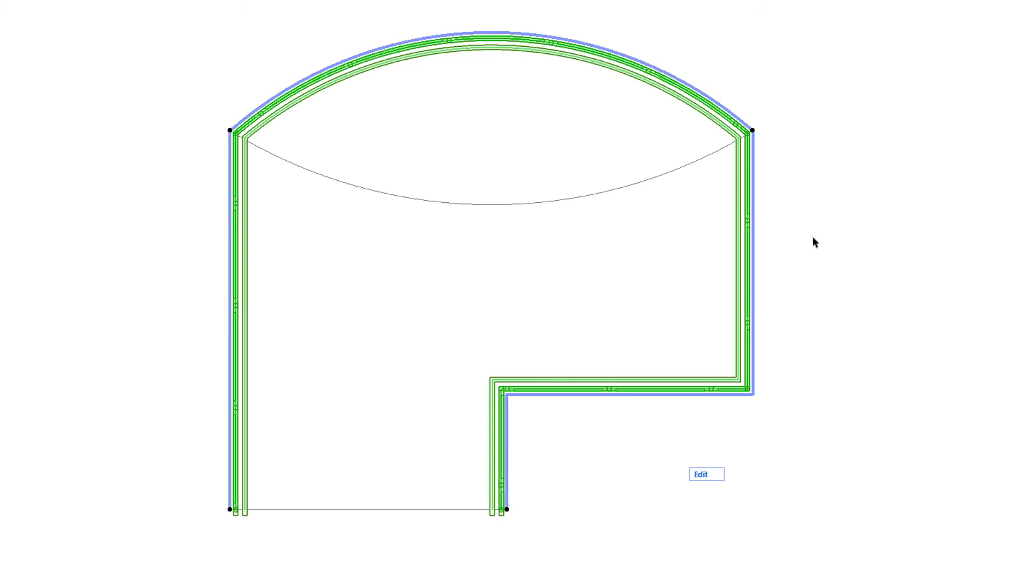
Set the railing's left segment type to Static Segment.
{"action": "left_click", "coordinate": [635, 396]}
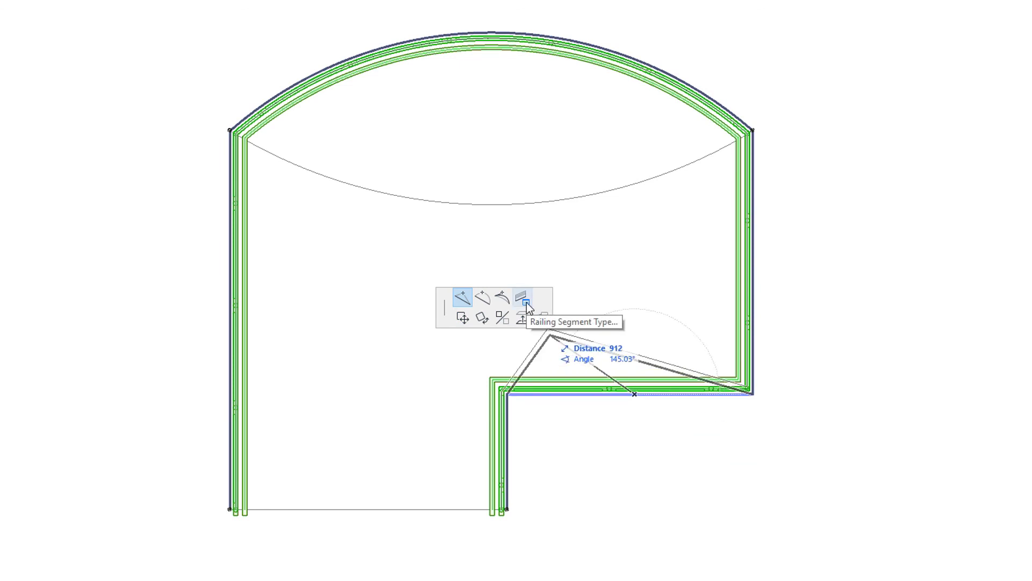
{"action": "key", "text": "Escape"}
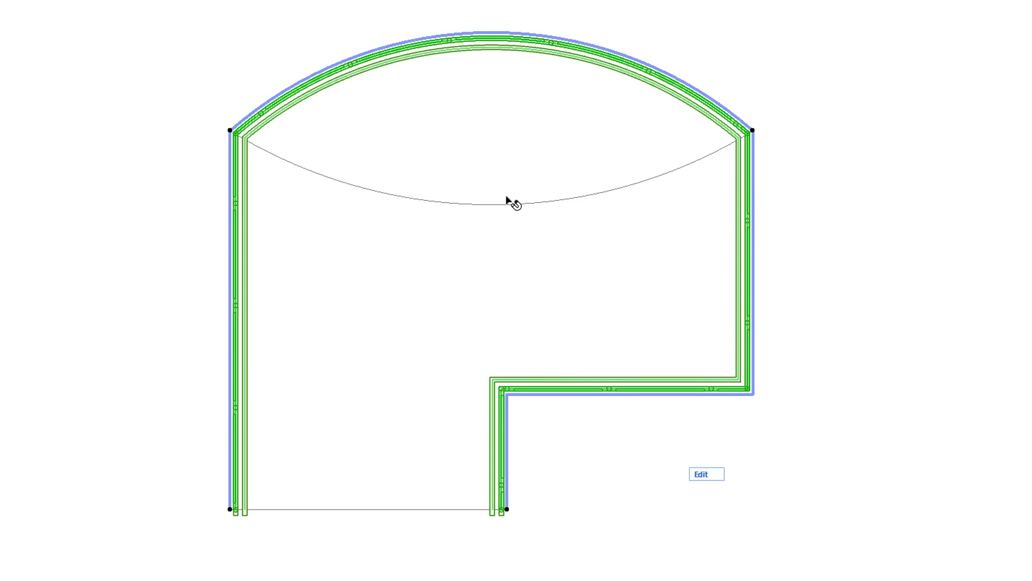
{"action": "left_click", "coordinate": [541, 36]}
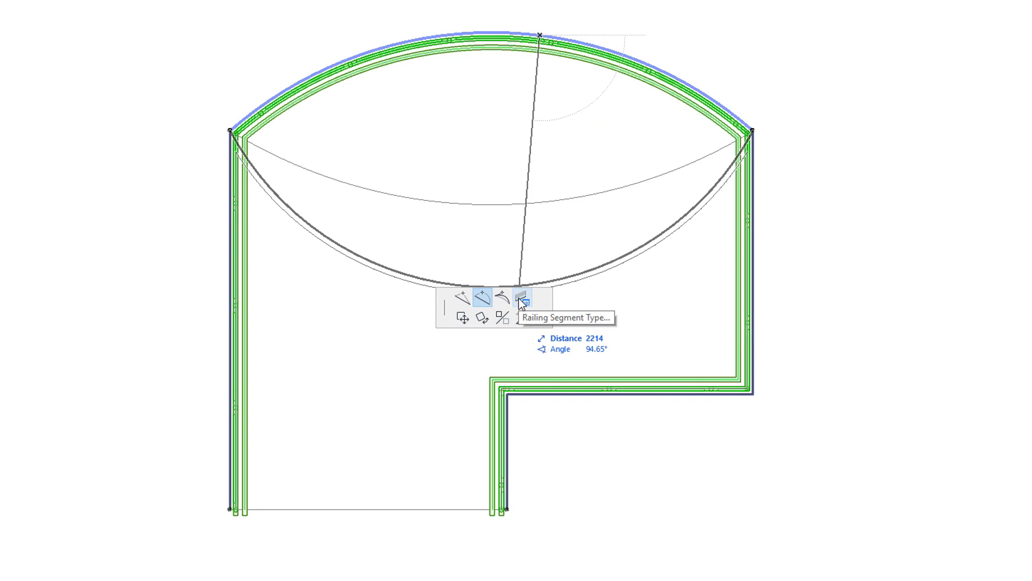
{"action": "key", "text": "Escape"}
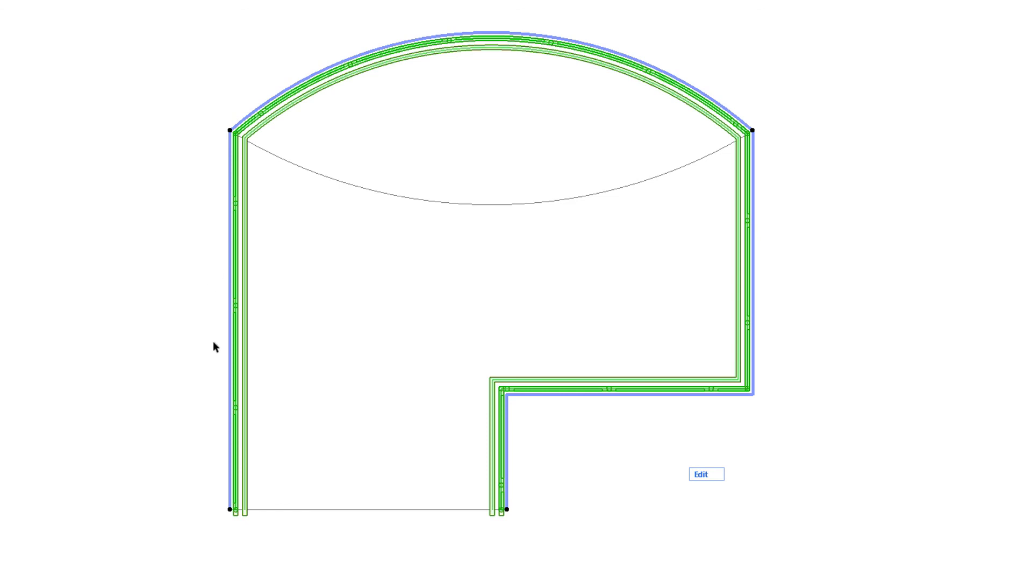
{"action": "left_click", "coordinate": [230, 349]}
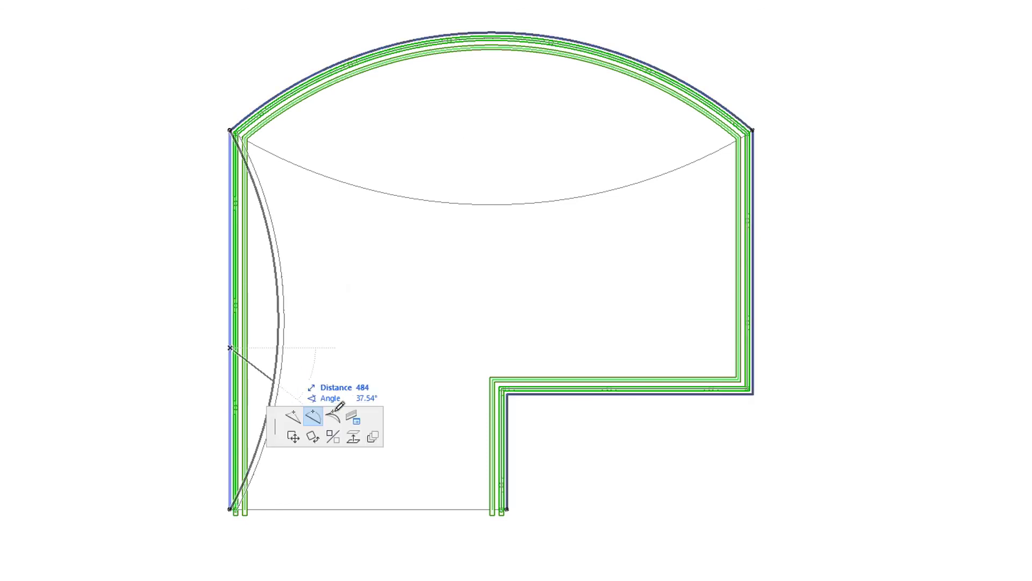
{"action": "left_click", "coordinate": [352, 422]}
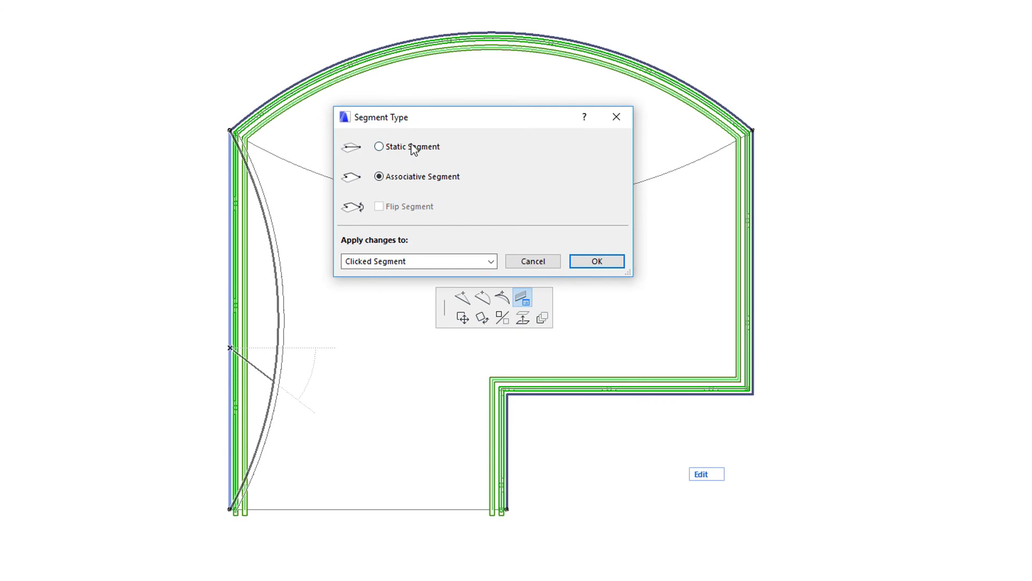
{"action": "left_click", "coordinate": [411, 150]}
{"action": "left_click", "coordinate": [591, 261]}
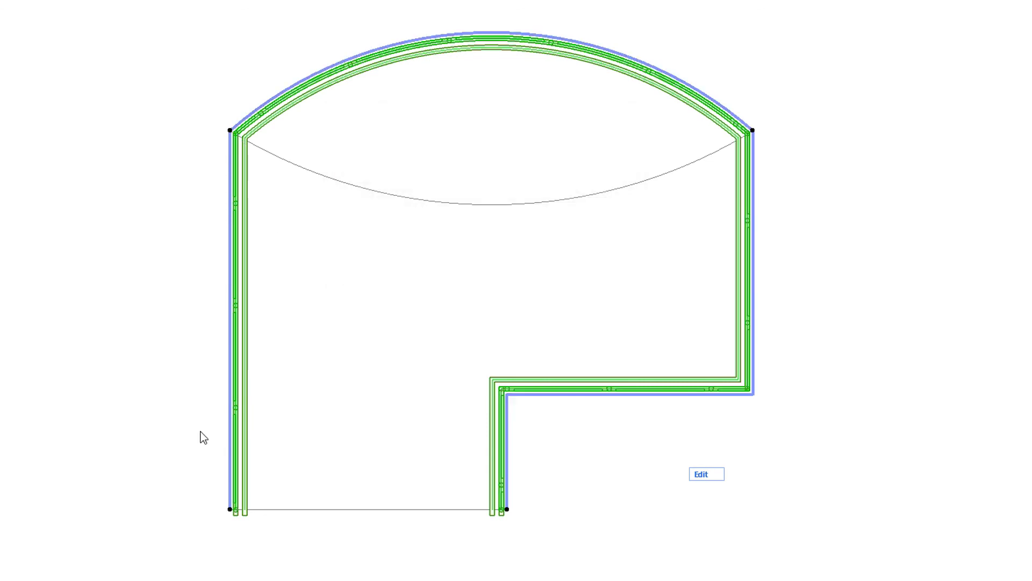
{"action": "left_click", "coordinate": [173, 444]}
Bulge the slab's left edge outward into a convex arc, then deselect.
{"action": "left_click", "coordinate": [299, 334]}
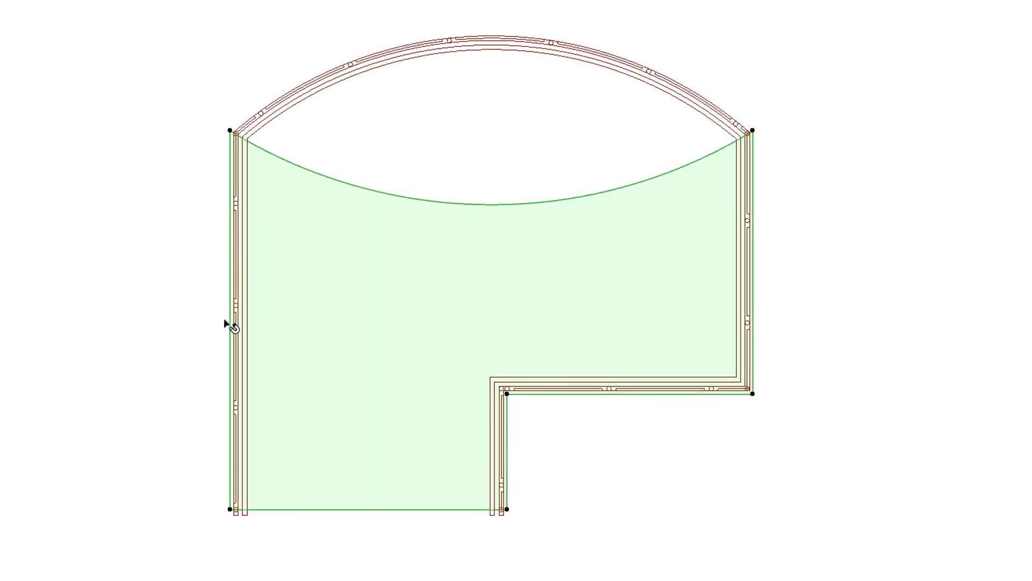
{"action": "left_click", "coordinate": [230, 323]}
{"action": "left_click", "coordinate": [325, 389]}
{"action": "left_click", "coordinate": [165, 314]}
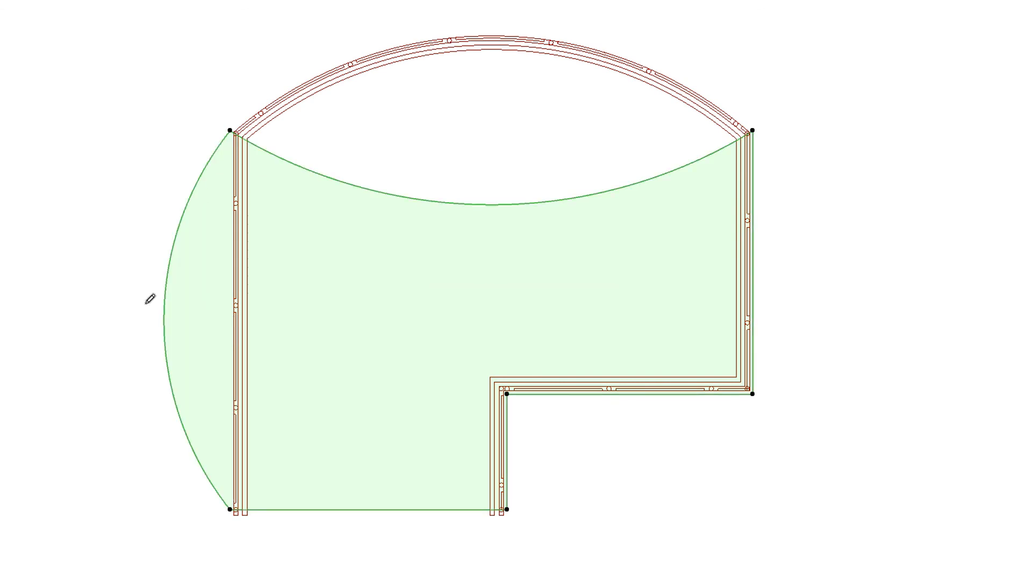
{"action": "left_click", "coordinate": [80, 249]}
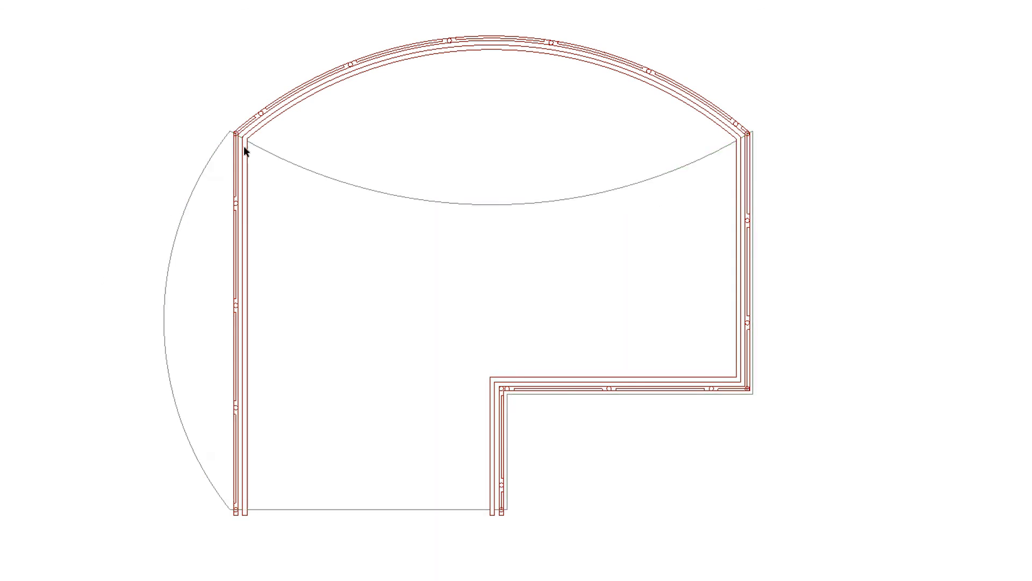
Make the railing's notched segment a single Static diagonal.
{"action": "left_click", "coordinate": [276, 105]}
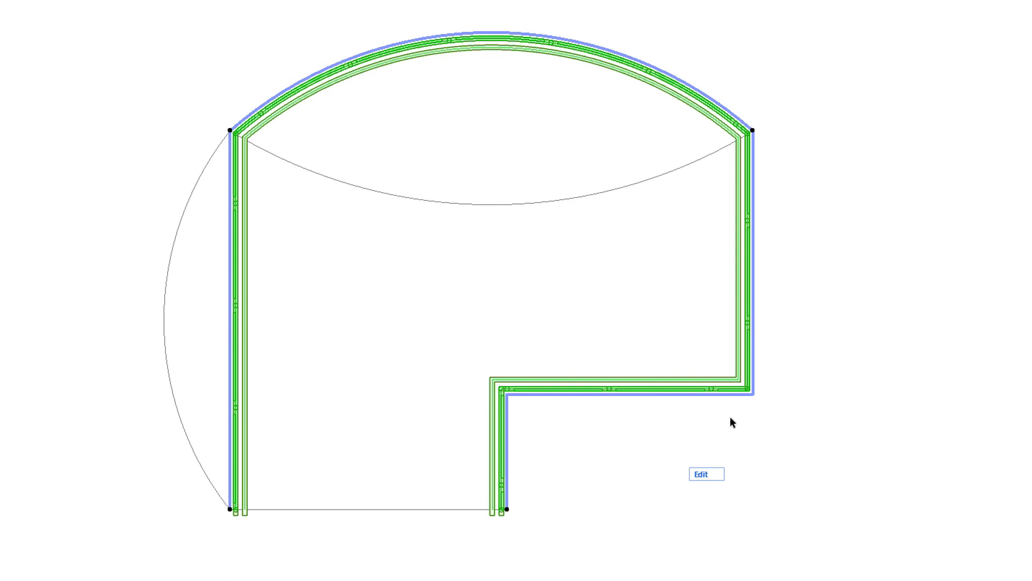
{"action": "left_click", "coordinate": [636, 395]}
{"action": "left_click", "coordinate": [762, 465]}
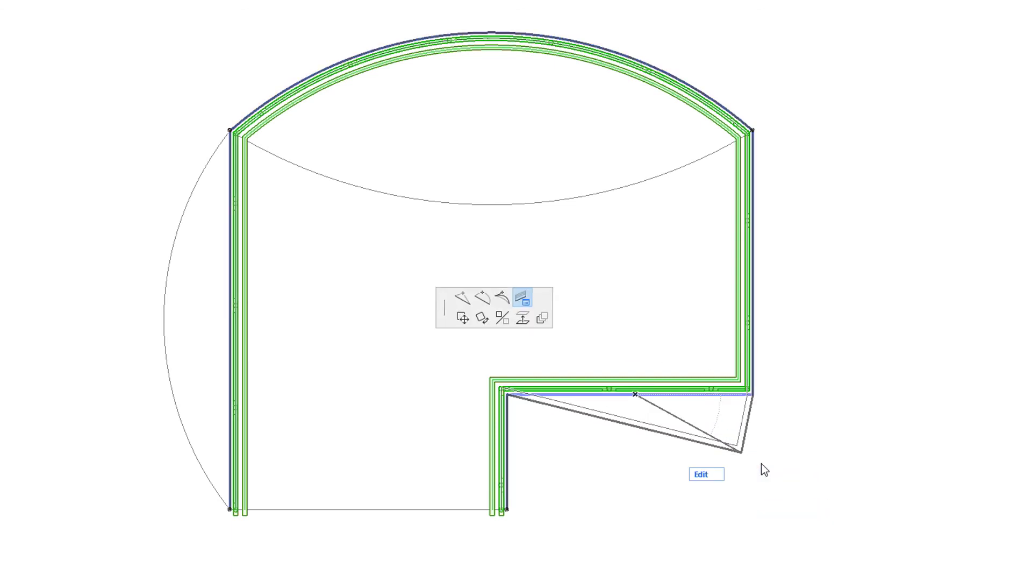
{"action": "left_click", "coordinate": [379, 146]}
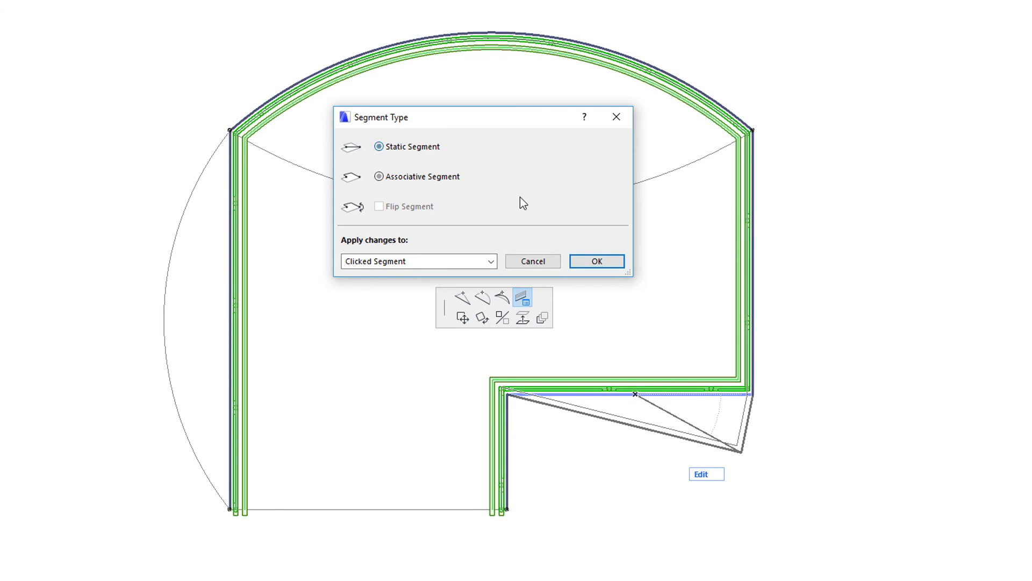
{"action": "left_click", "coordinate": [596, 262]}
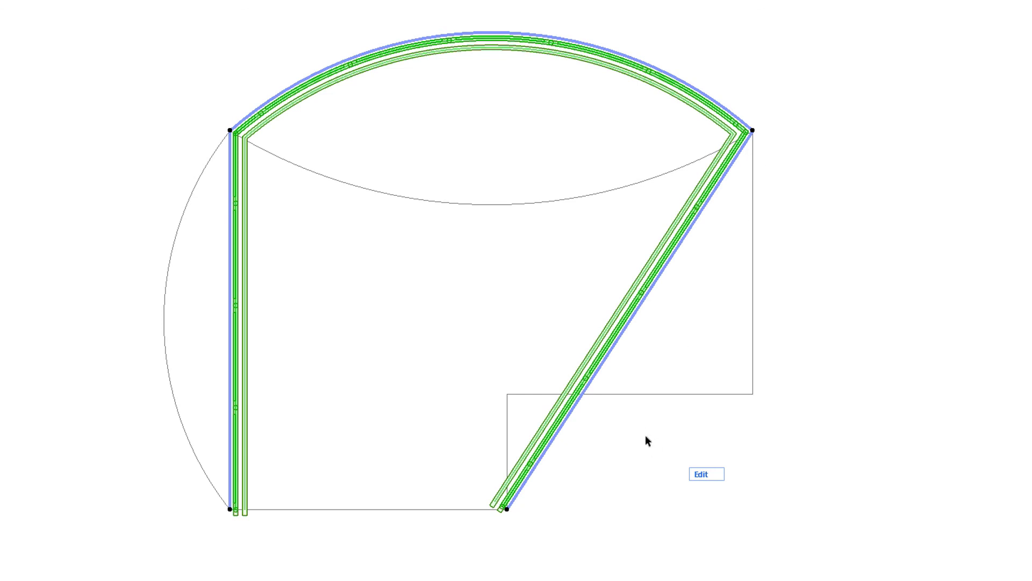
Set the railing's top arc to Associative so it follows the slab's inward curve.
{"action": "left_click", "coordinate": [548, 38]}
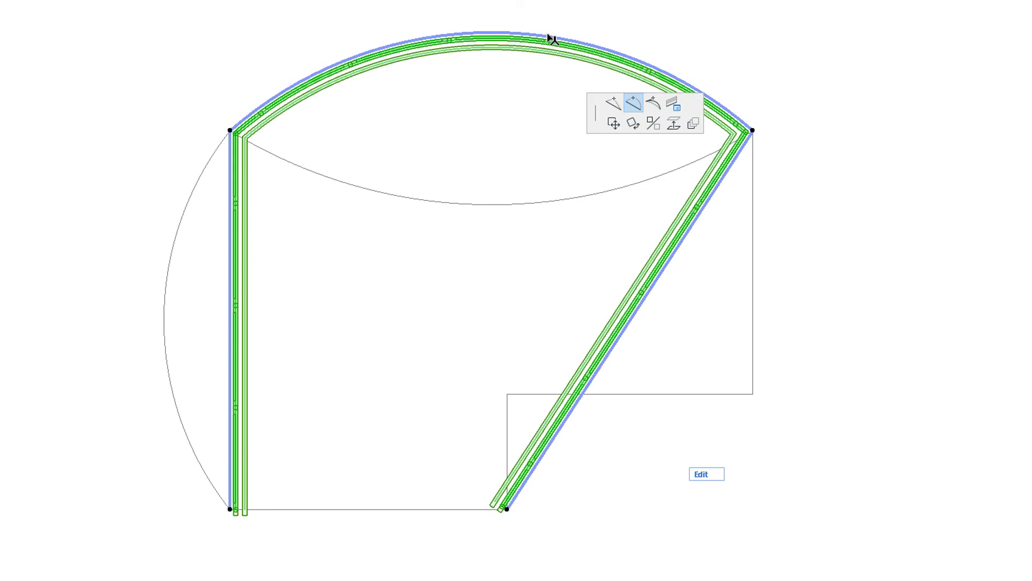
{"action": "left_click", "coordinate": [650, 133]}
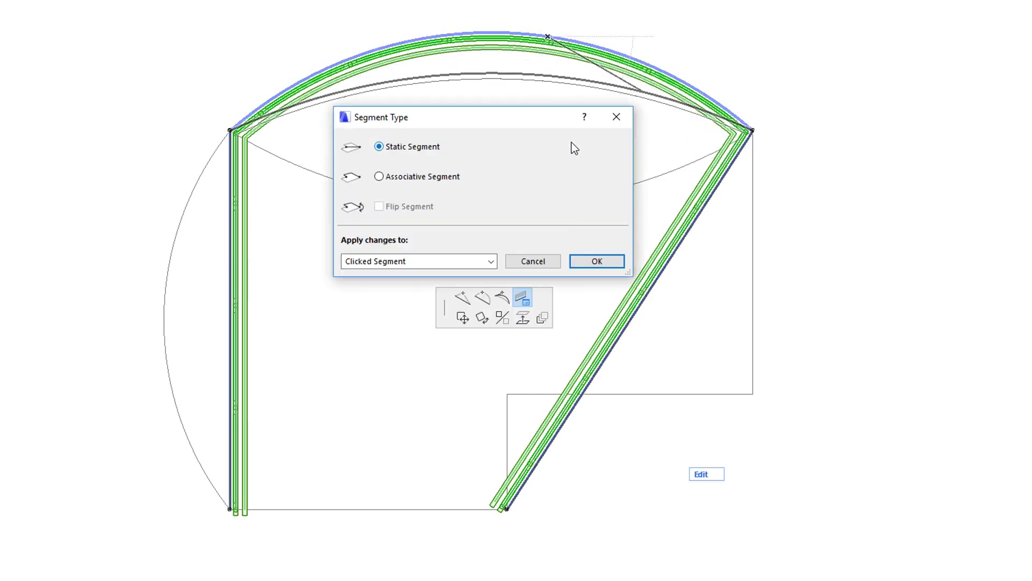
{"action": "left_click", "coordinate": [446, 180]}
{"action": "left_click", "coordinate": [597, 262]}
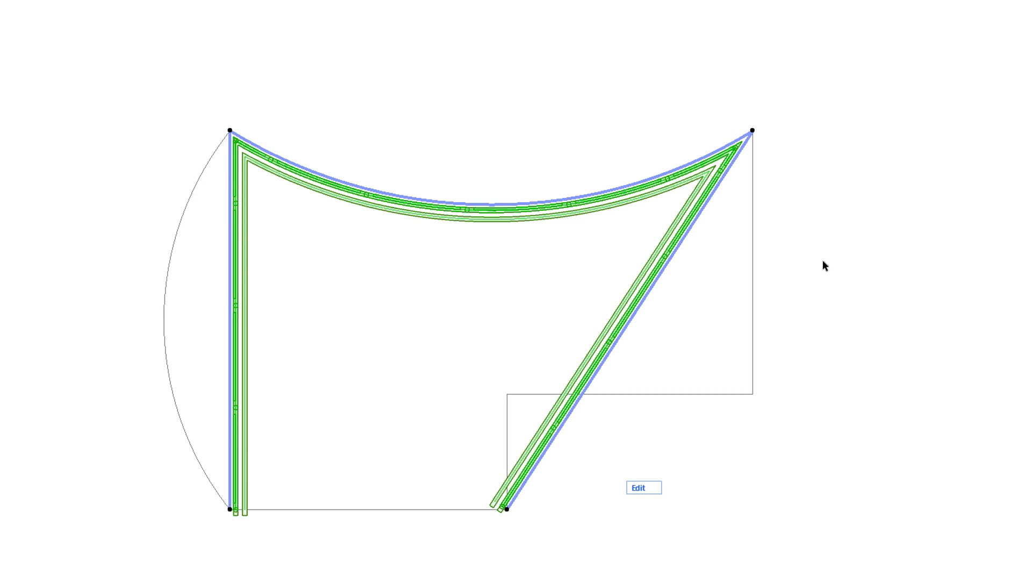
Set the diagonal railing segment to Associative so it follows the slab's notch.
{"action": "left_click", "coordinate": [651, 290]}
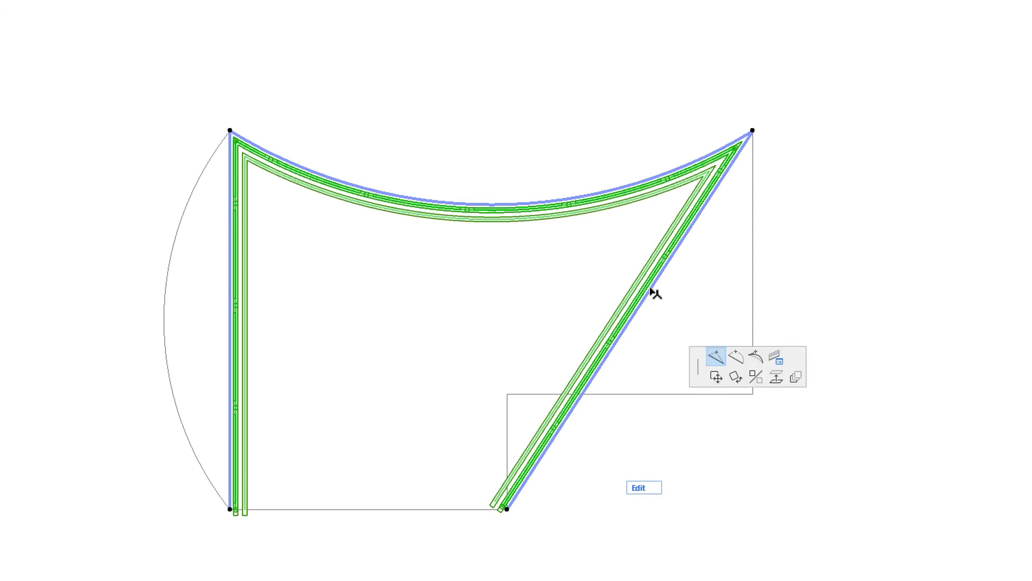
{"action": "left_click", "coordinate": [776, 358]}
{"action": "left_click", "coordinate": [439, 182]}
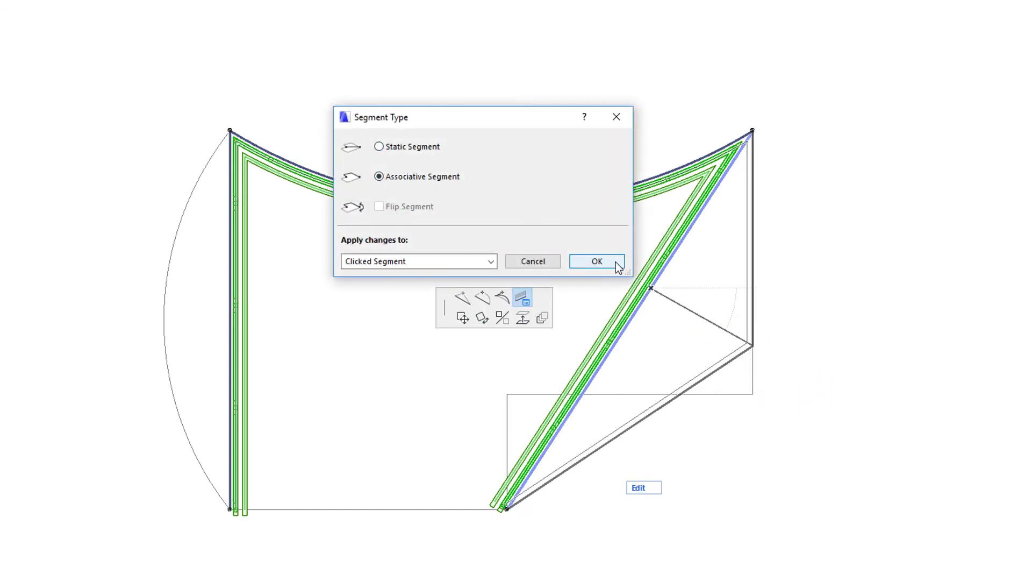
{"action": "left_click", "coordinate": [597, 261]}
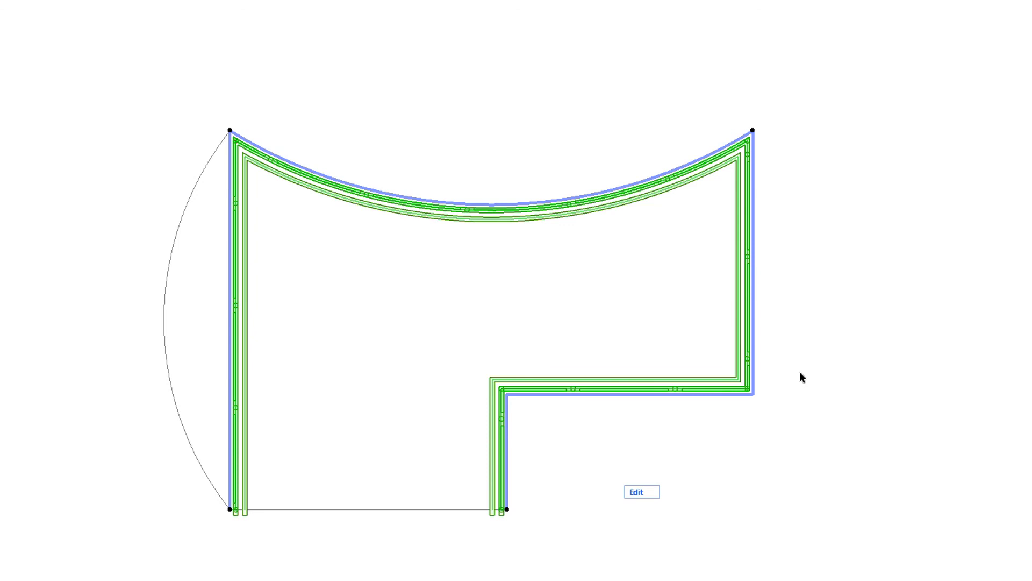
Review the bottom edge's Apply changes to options (All Segments Where Applicable), then cancel and deselect.
{"action": "left_click", "coordinate": [686, 395]}
{"action": "left_click", "coordinate": [812, 461]}
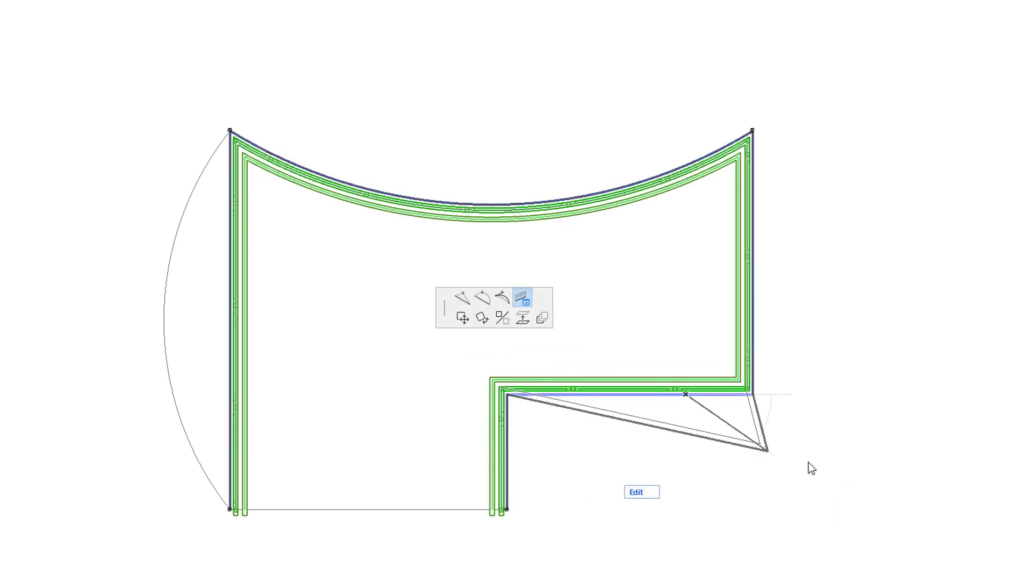
{"action": "left_click", "coordinate": [491, 261]}
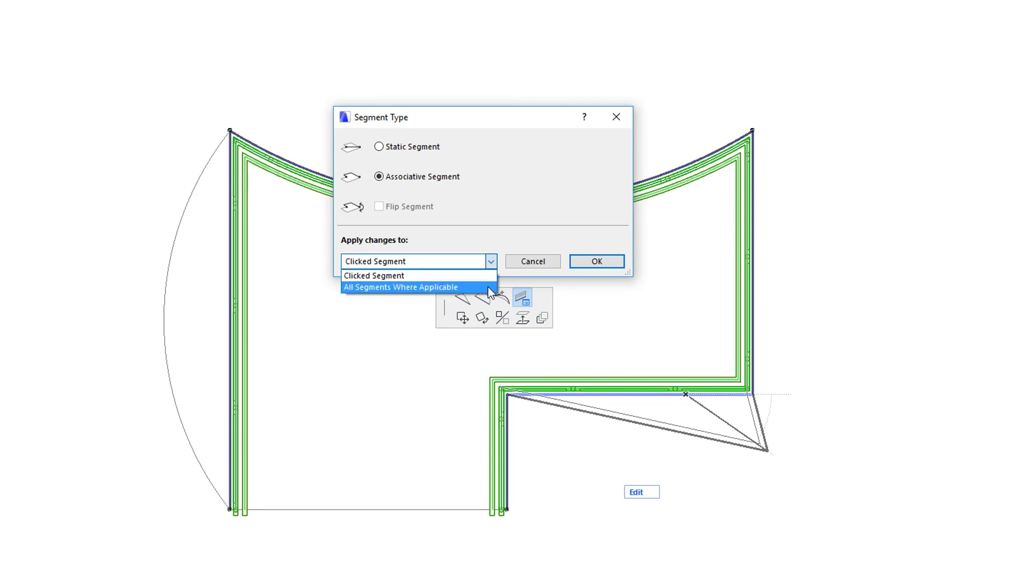
{"action": "left_click", "coordinate": [494, 285]}
{"action": "left_click", "coordinate": [526, 262]}
{"action": "left_click", "coordinate": [793, 288]}
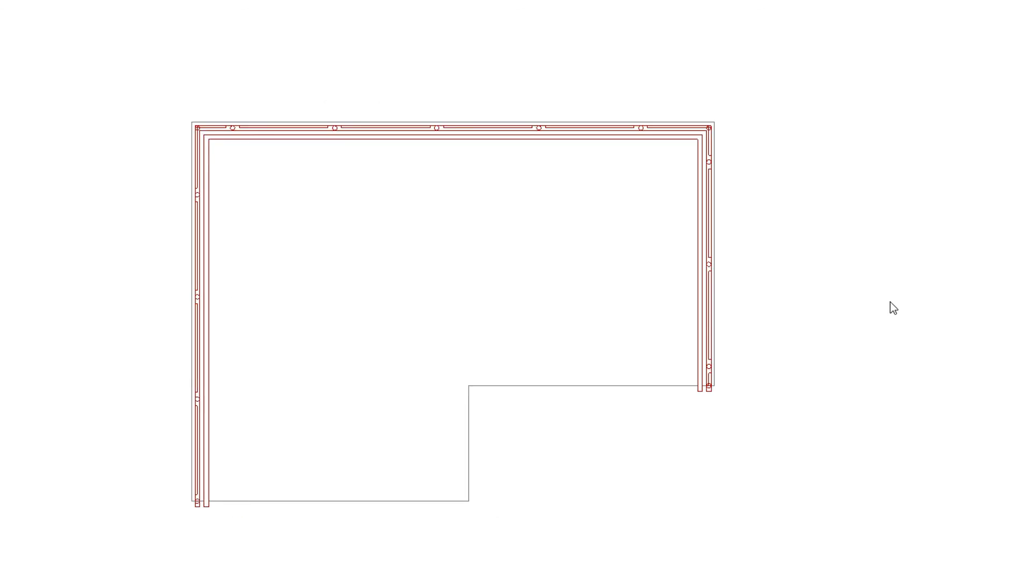
Enable Flip Segment on the railing's top edge so it moves to the opposite slab edges.
{"action": "left_click", "coordinate": [644, 139]}
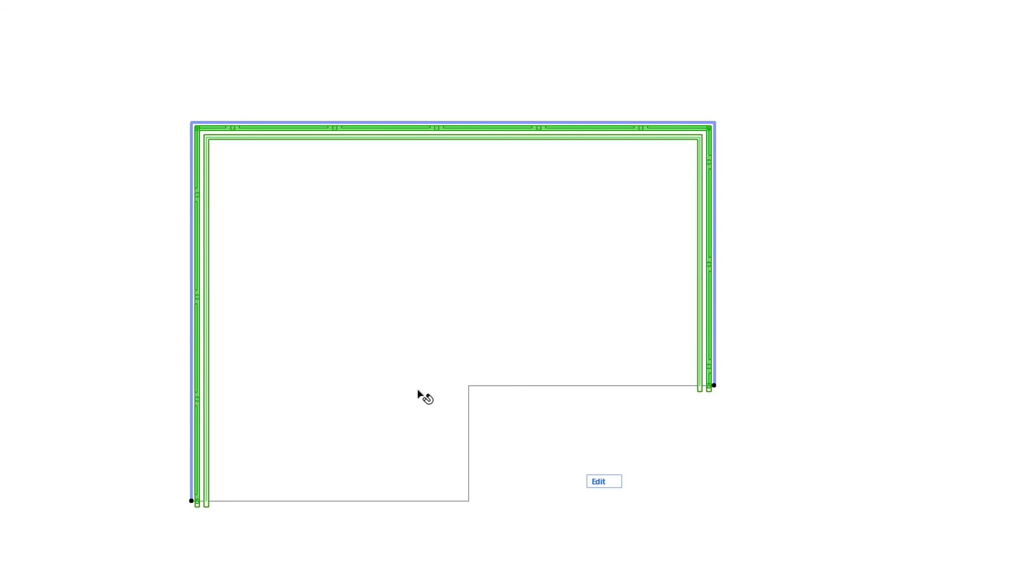
{"action": "left_click", "coordinate": [509, 125]}
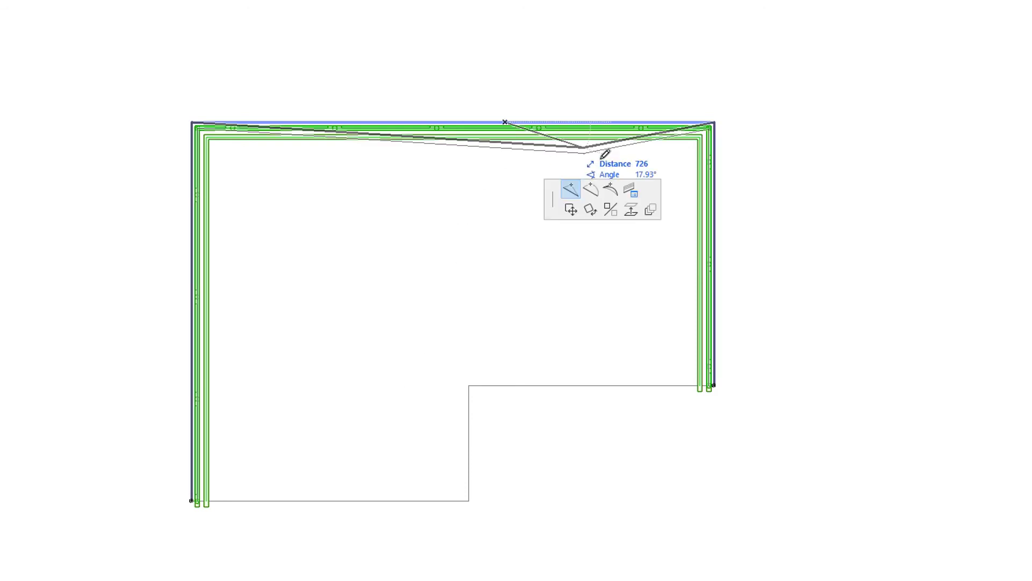
{"action": "left_click", "coordinate": [628, 194]}
{"action": "left_click", "coordinate": [408, 207]}
{"action": "left_click", "coordinate": [606, 261]}
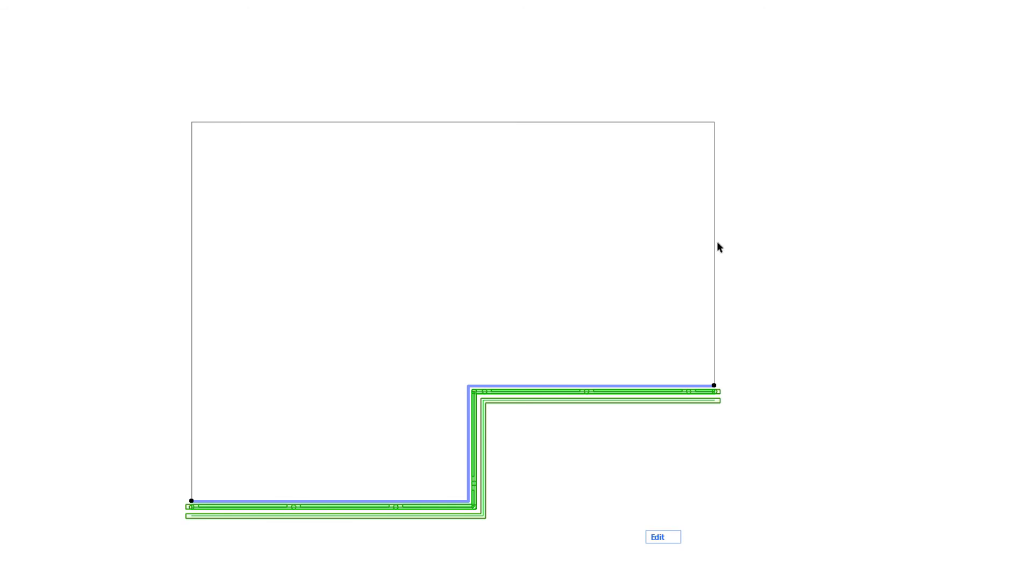
Toggle Flip Segment for the stepped edge segment and close the settings.
{"action": "left_click", "coordinate": [561, 386]}
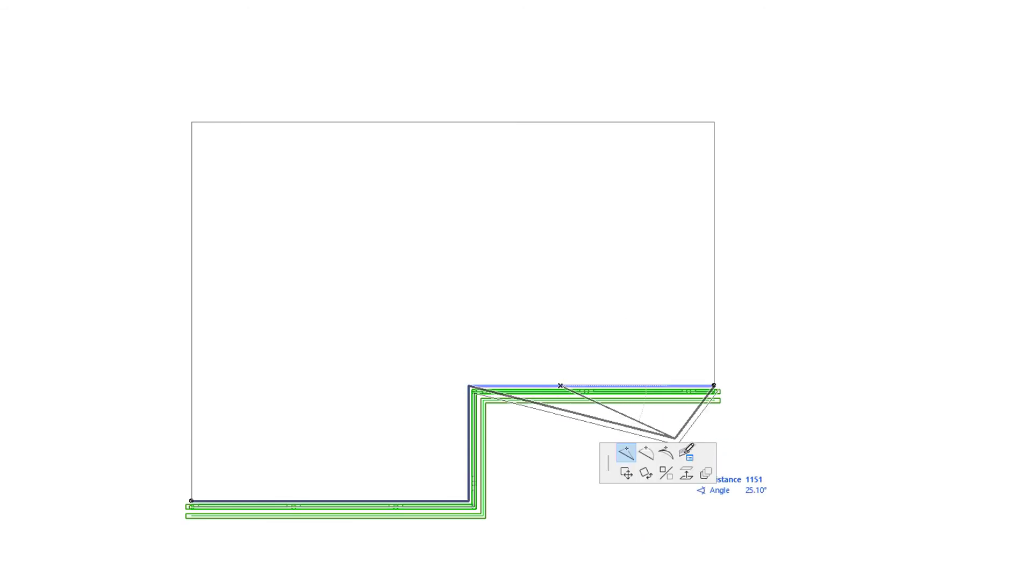
{"action": "left_click", "coordinate": [687, 453]}
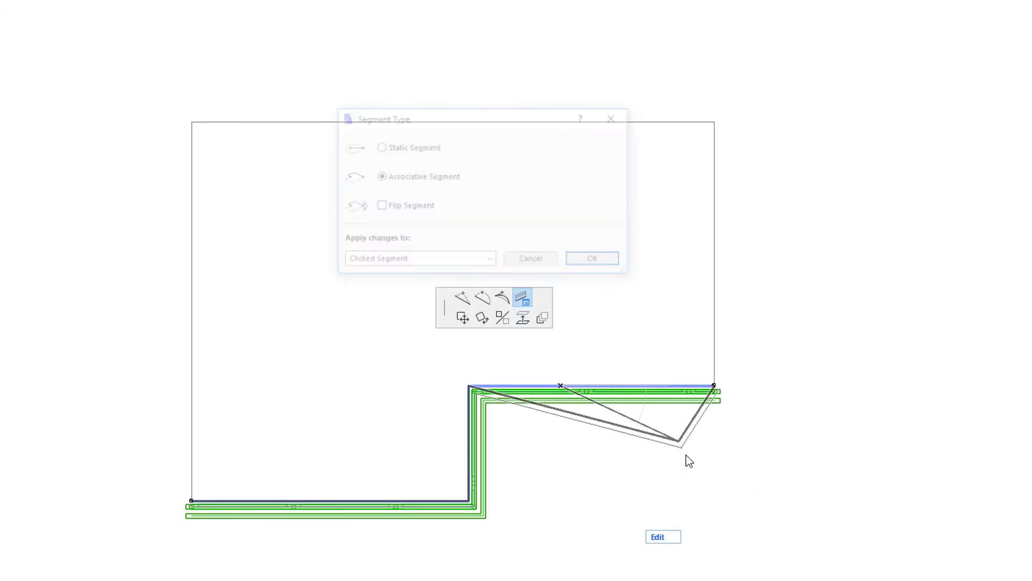
{"action": "left_click", "coordinate": [411, 209]}
{"action": "left_click", "coordinate": [598, 261]}
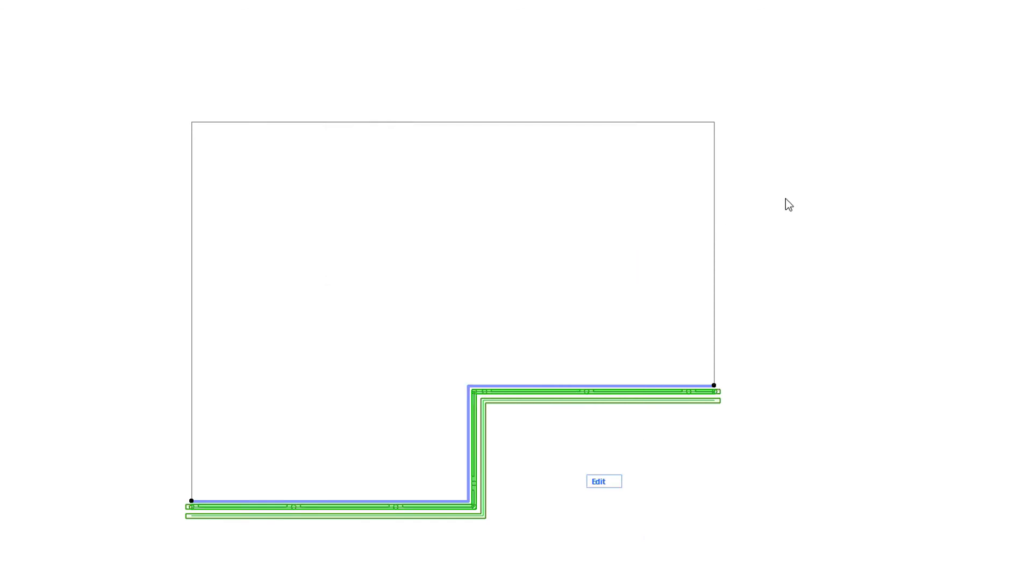